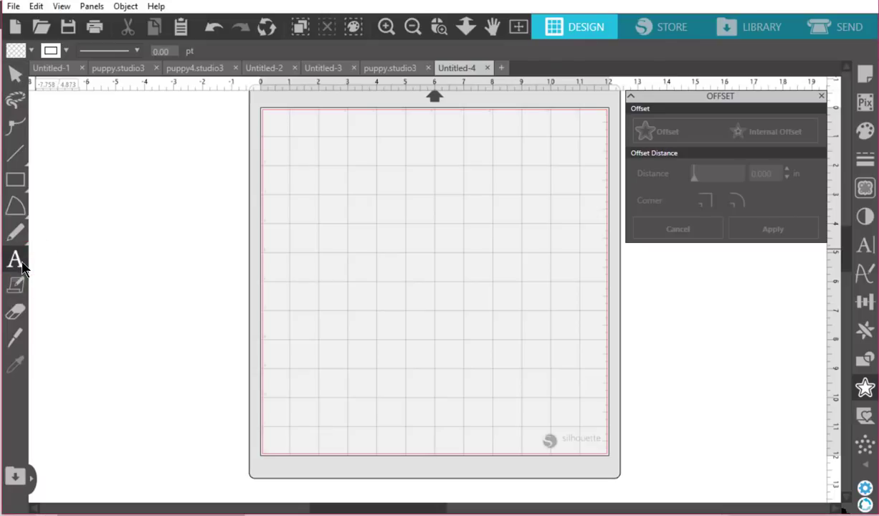
# Step: Type 'Alex Brush' on the mat in the Alex Brush font
pyautogui.click(22, 267)
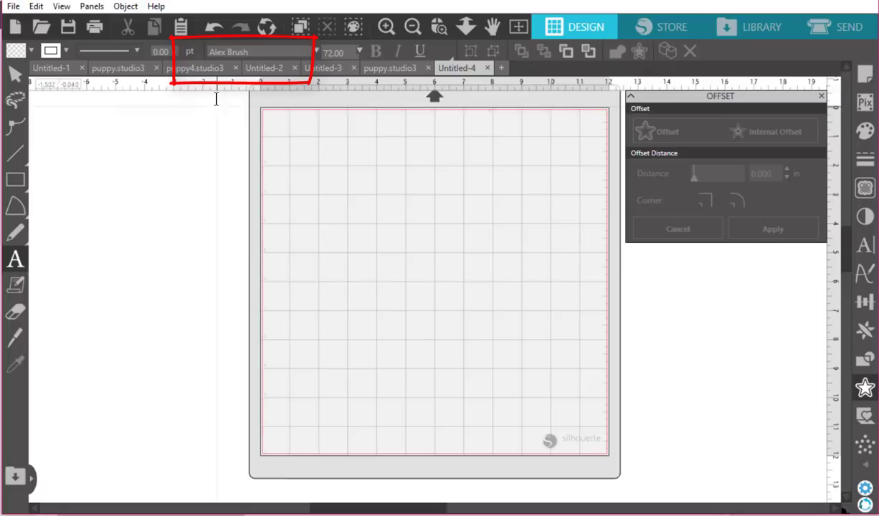
pyautogui.moveTo(247, 52); pyautogui.dragTo(191, 48)
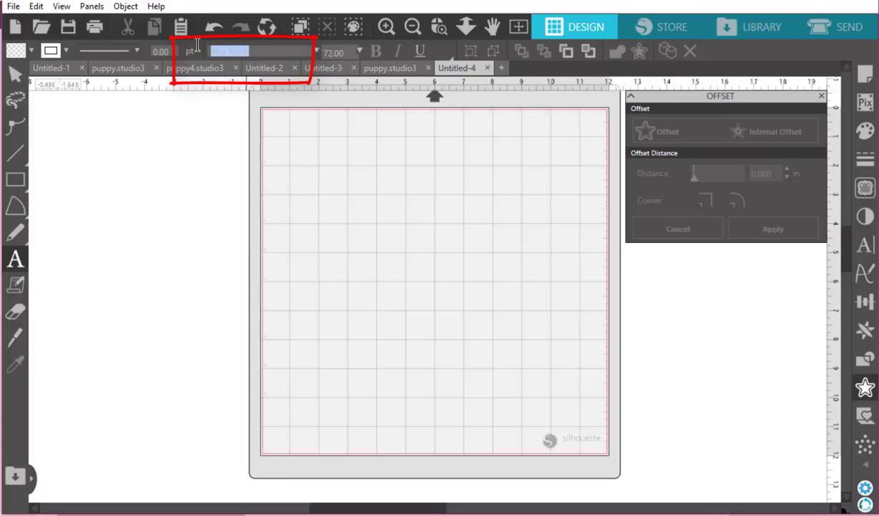
pyautogui.click(266, 52)
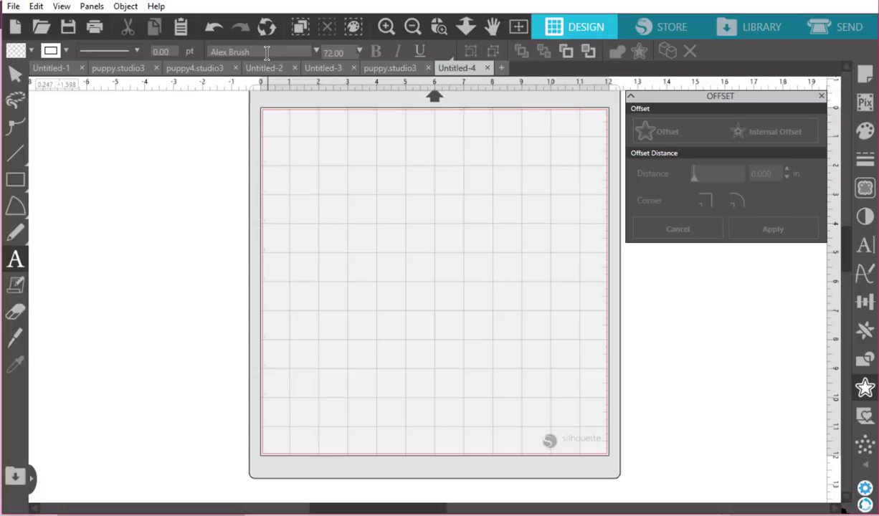
pyautogui.click(315, 145)
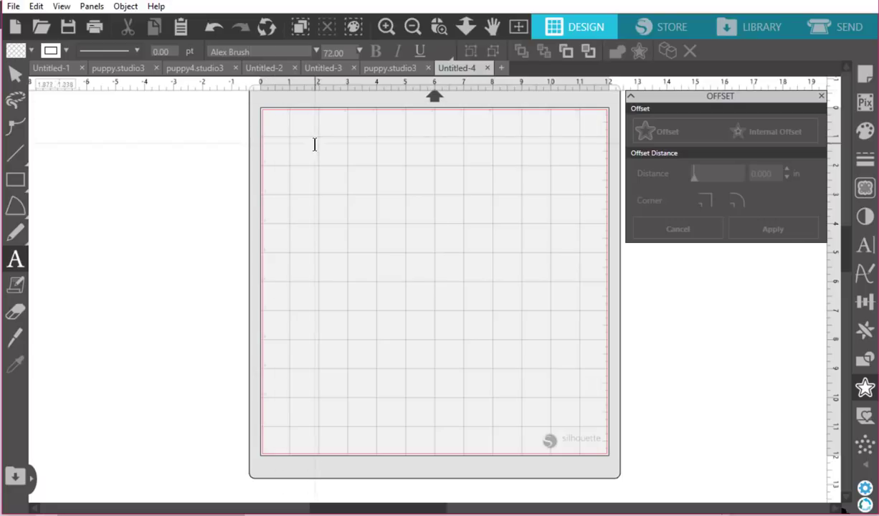
pyautogui.press('Escape')
pyautogui.click(315, 144)
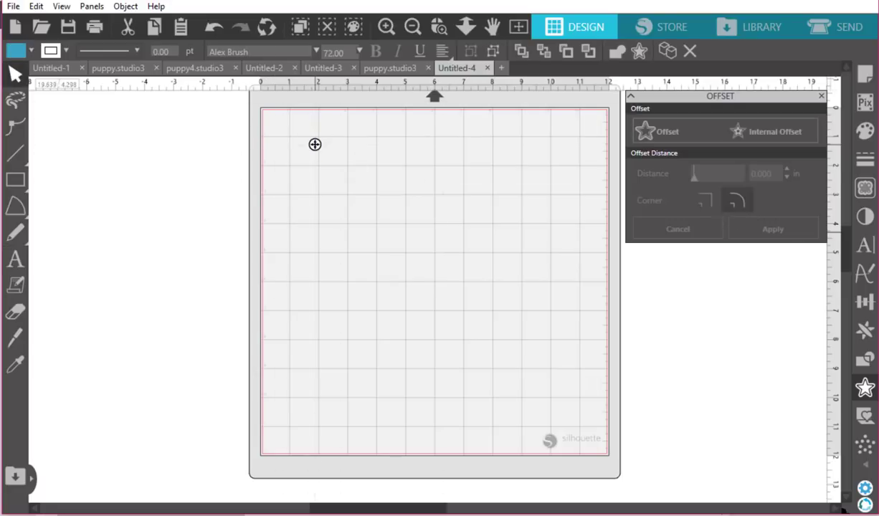
pyautogui.write('Alex Brush')
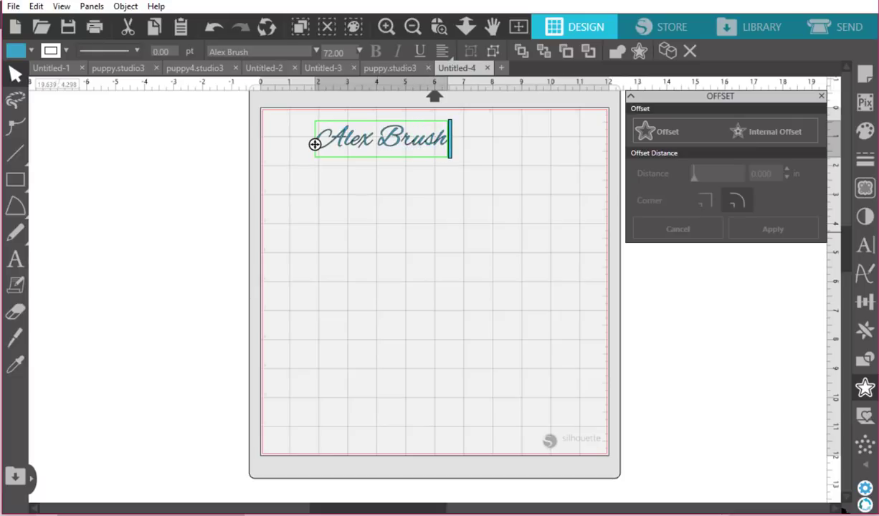
pyautogui.click(521, 289)
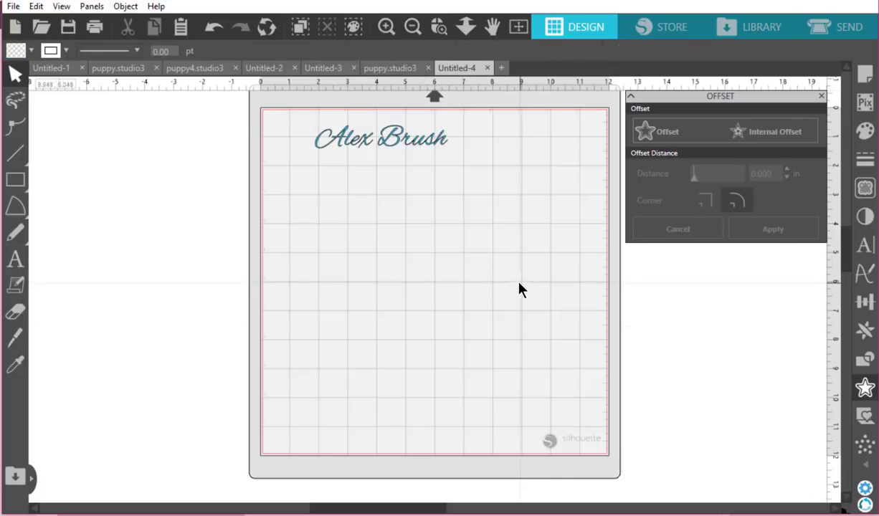
# Step: Enlarge the text to about 10.3 inches wide and shift it left onto the mat
pyautogui.click(384, 148)
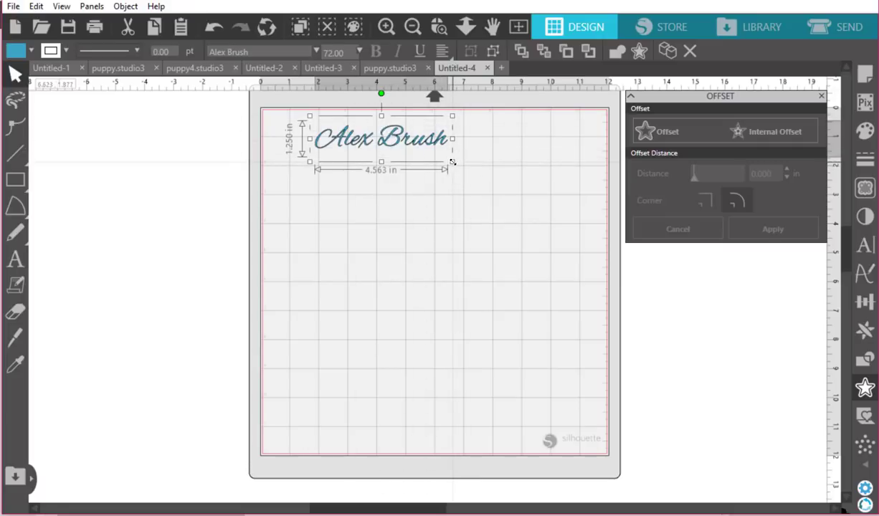
pyautogui.moveTo(452, 161); pyautogui.dragTo(595, 293)
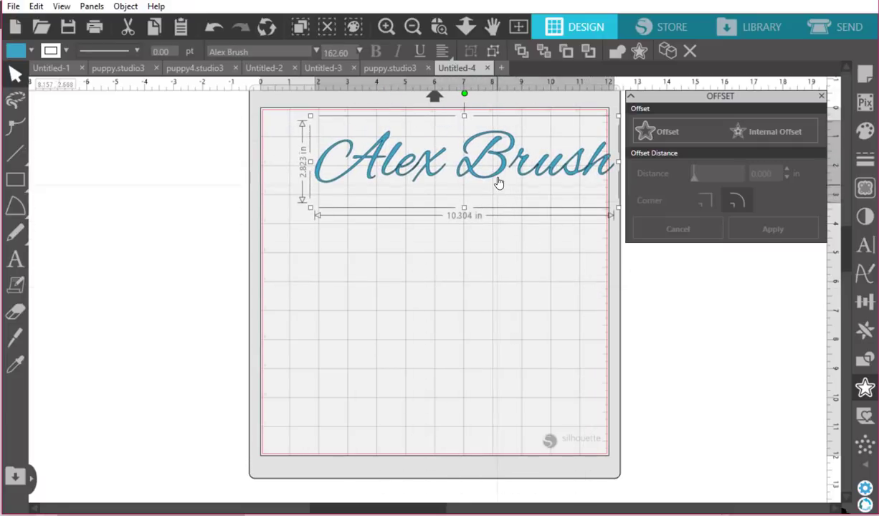
pyautogui.moveTo(498, 185)
pyautogui.mouseDown()
pyautogui.moveTo(450, 180)
pyautogui.moveTo(460, 184)
pyautogui.mouseUp()
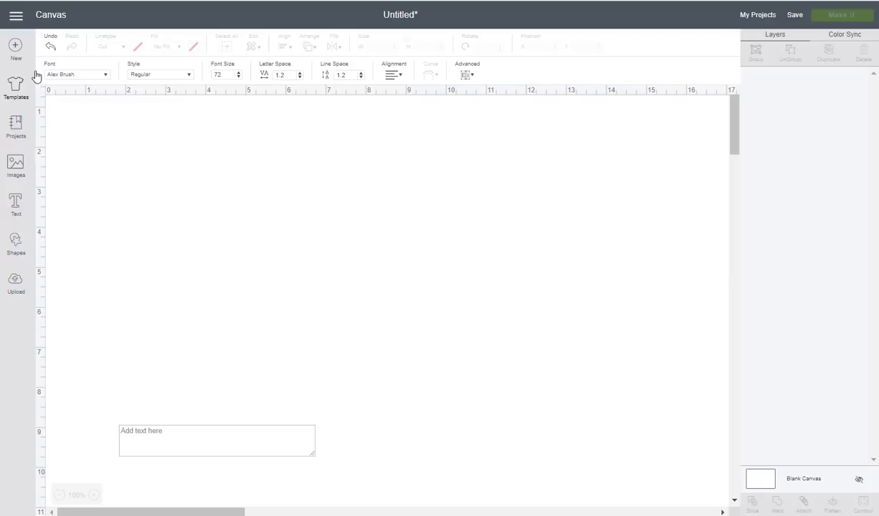
# Step: Add a text box reading 'Alex Brush', correcting the typos
pyautogui.click(16, 204)
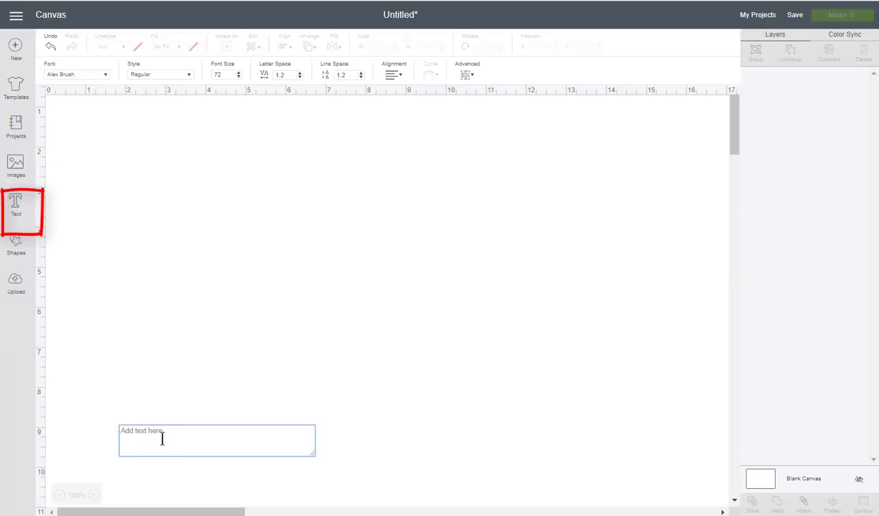
pyautogui.write('Alc')
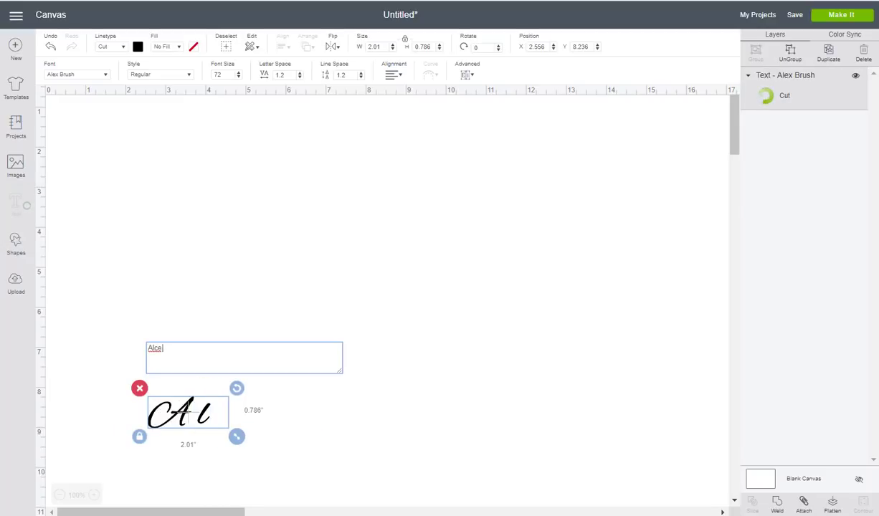
pyautogui.press('BackSpace')
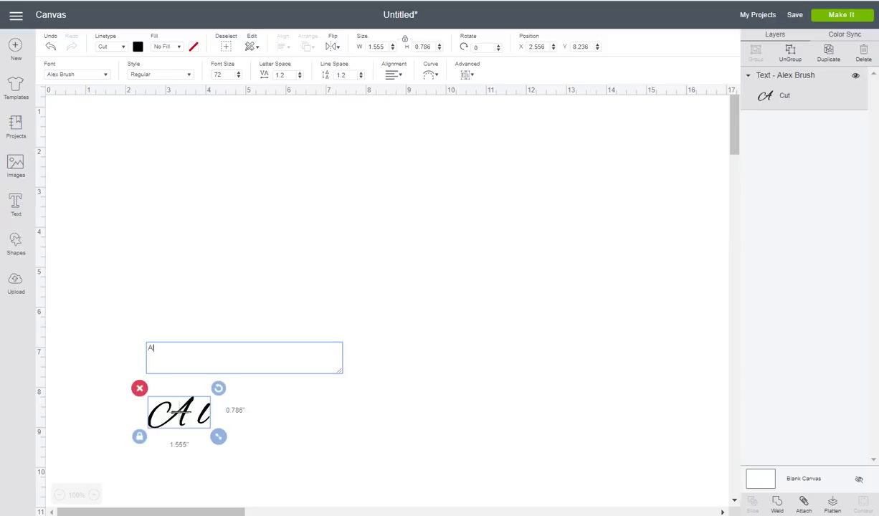
pyautogui.write('ex B')
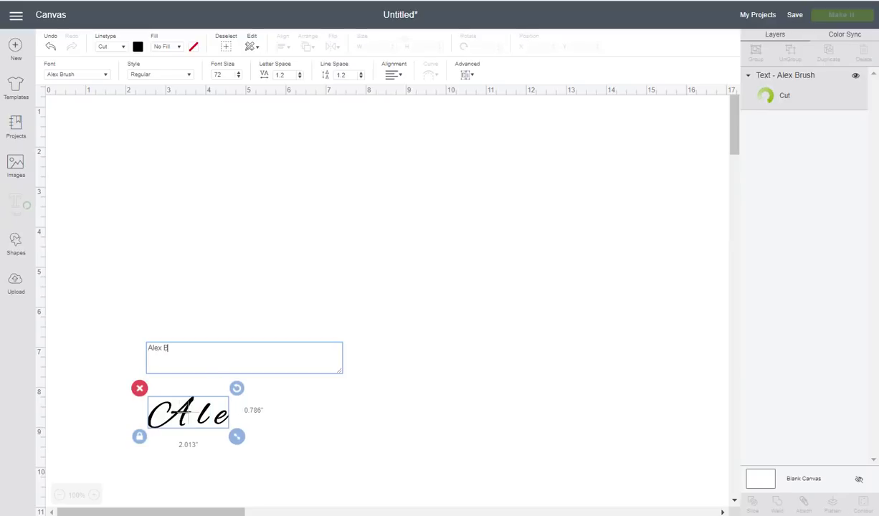
pyautogui.write('urhs')
pyautogui.press('BackSpace')
pyautogui.press('BackSpace')
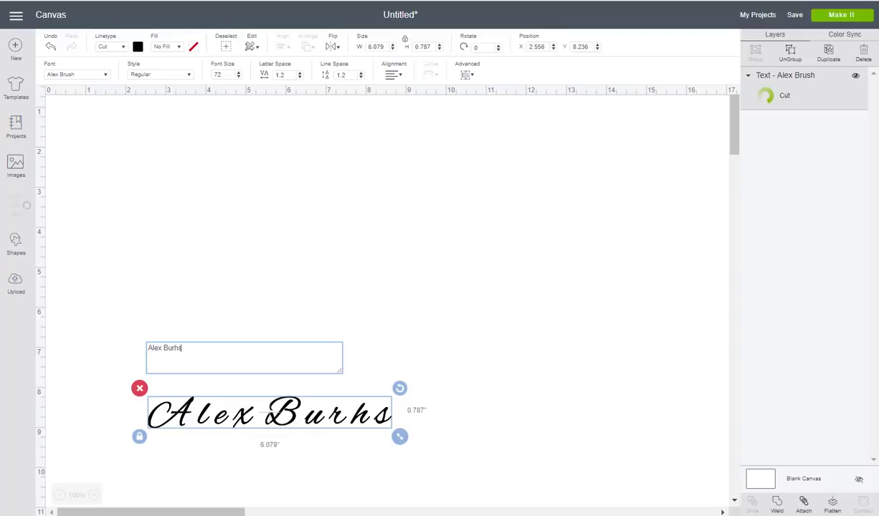
pyautogui.press('BackSpace')
pyautogui.press('BackSpace')
pyautogui.press('BackSpace')
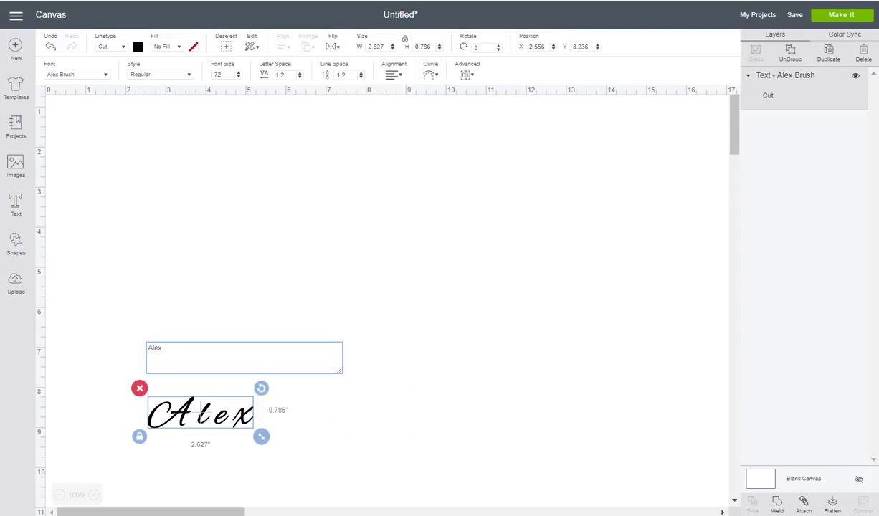
pyautogui.write('Brush')
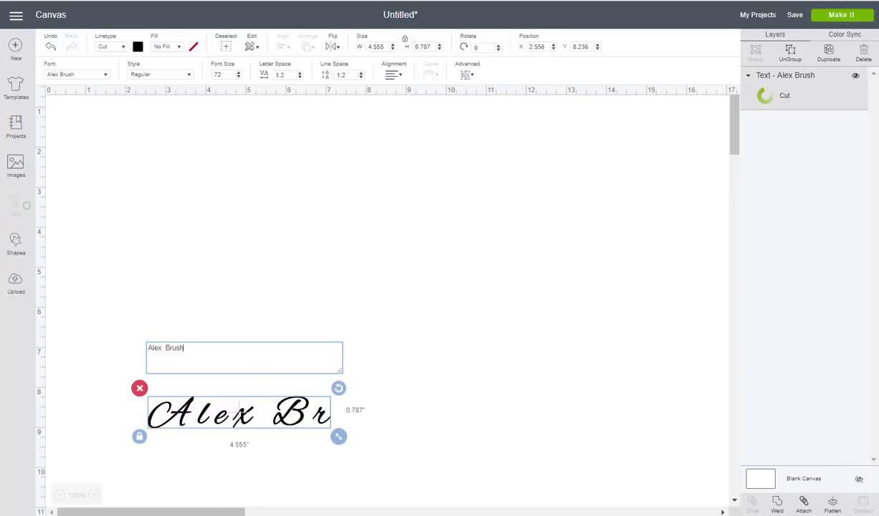
pyautogui.click(645, 466)
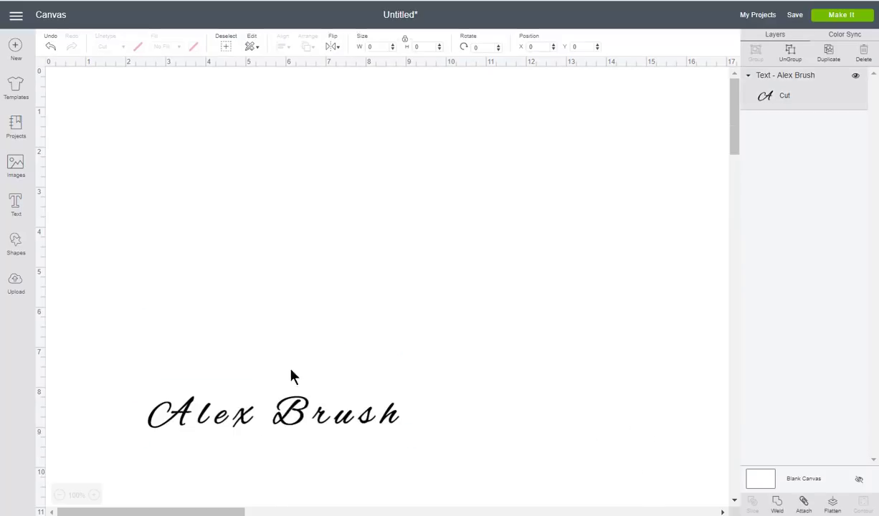
# Step: Move the text to the canvas top, enlarge it to 9.641 inches, and set letter spacing 0.9
pyautogui.moveTo(287, 413); pyautogui.dragTo(278, 142)
pyautogui.moveTo(400, 170); pyautogui.dragTo(554, 310)
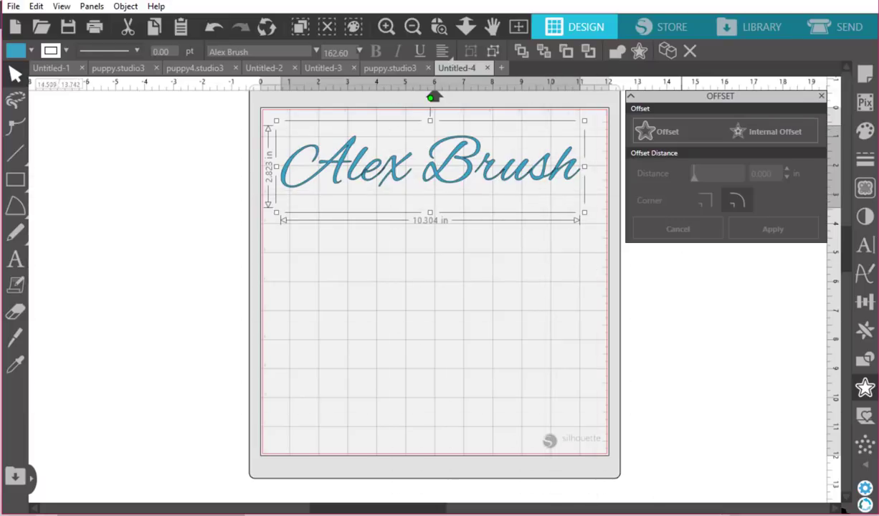
pyautogui.click(488, 514)
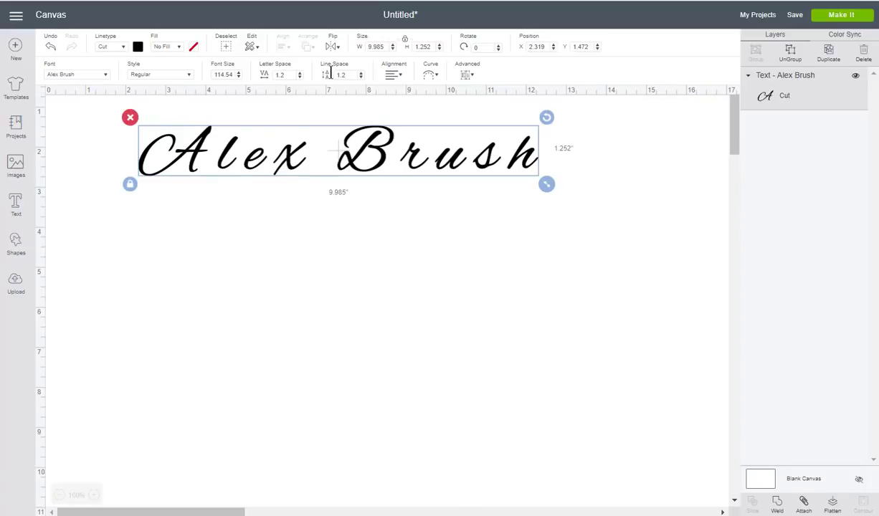
pyautogui.click(299, 78)
pyautogui.click(300, 78)
pyautogui.click(300, 77)
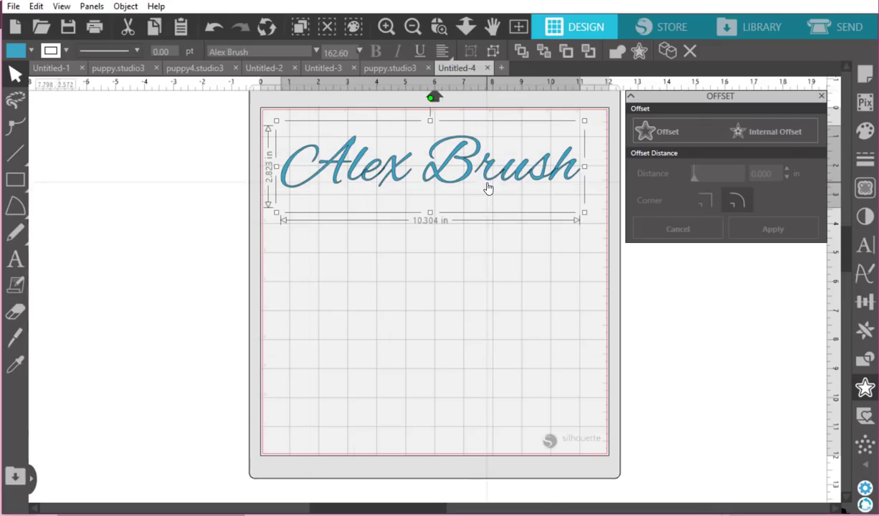
# Step: Zoom in on the Alex Brush text to inspect the overlapping script letter joins
pyautogui.press('i')
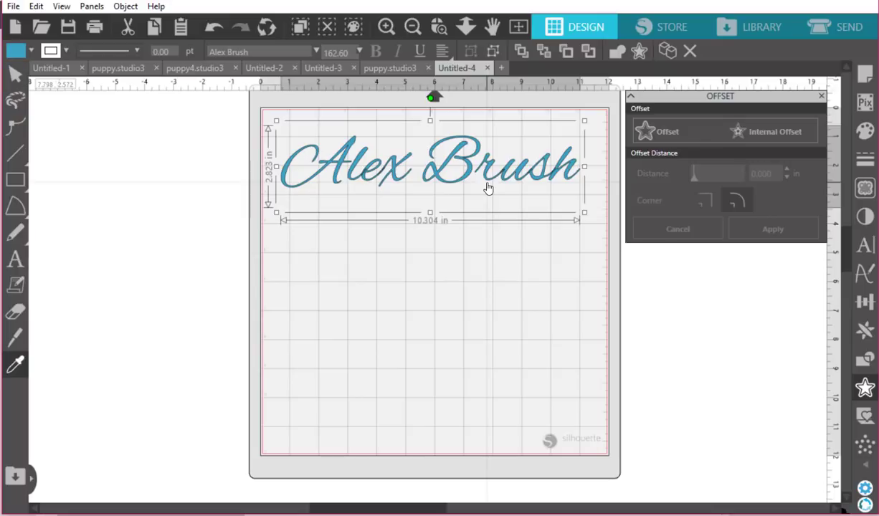
pyautogui.scroll(5, 487, 188)
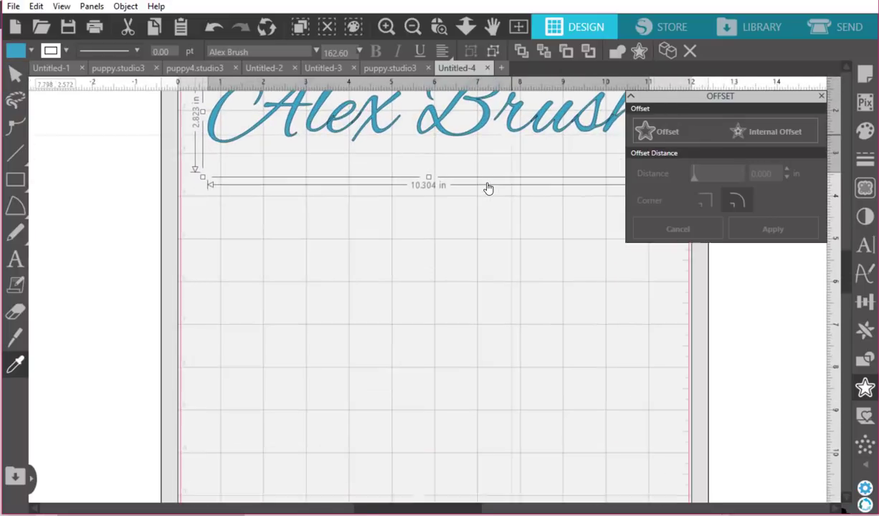
pyautogui.scroll(5, 487, 188)
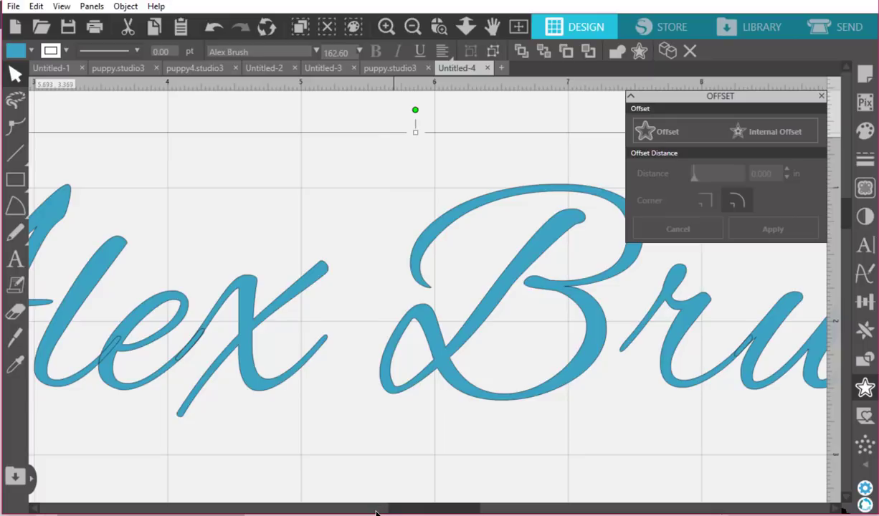
# Step: Weld the Alex Brush text's overlapping letters into one shape and zoom to check the joins
pyautogui.click(391, 454)
pyautogui.hotkey('ctrl', '1')
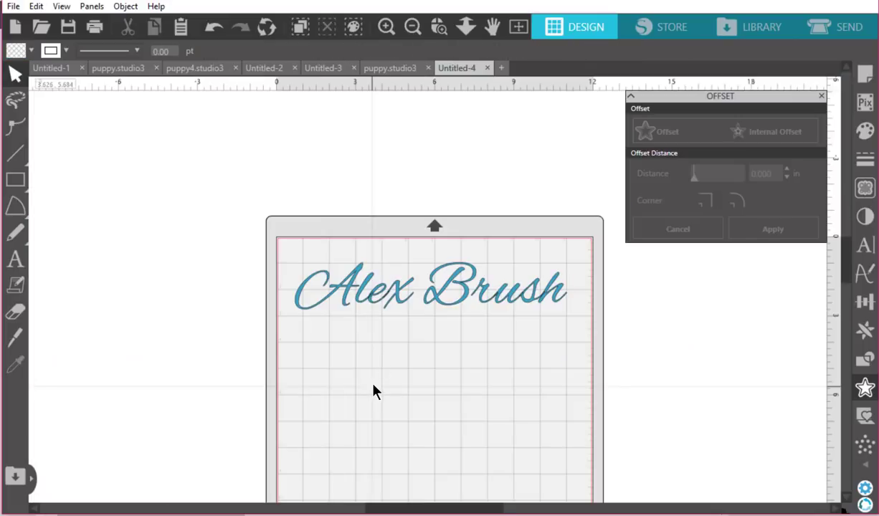
pyautogui.click(399, 308)
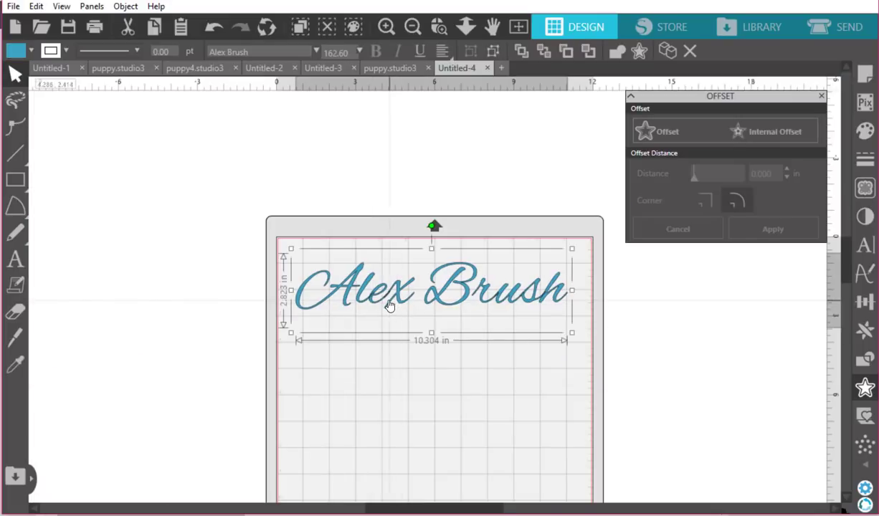
pyautogui.rightClick(407, 300)
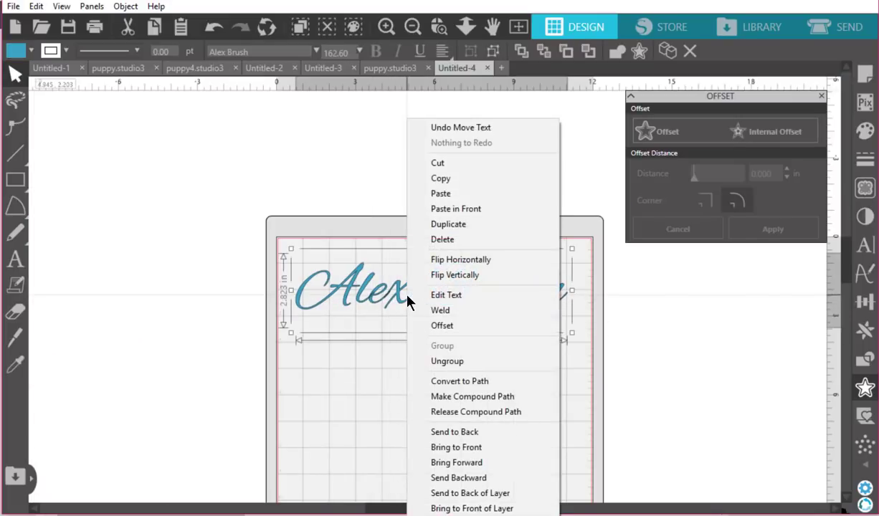
pyautogui.click(440, 314)
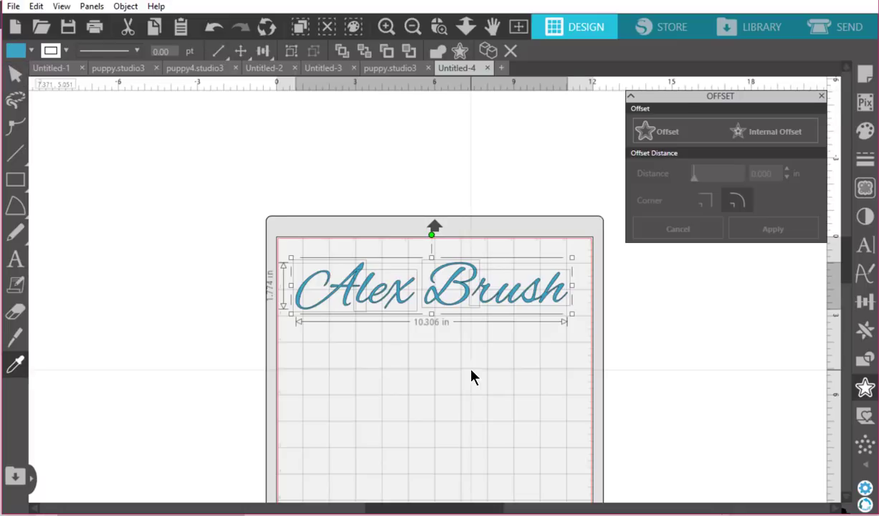
pyautogui.scroll(5, 471, 378)
pyautogui.scroll(3, 471, 378)
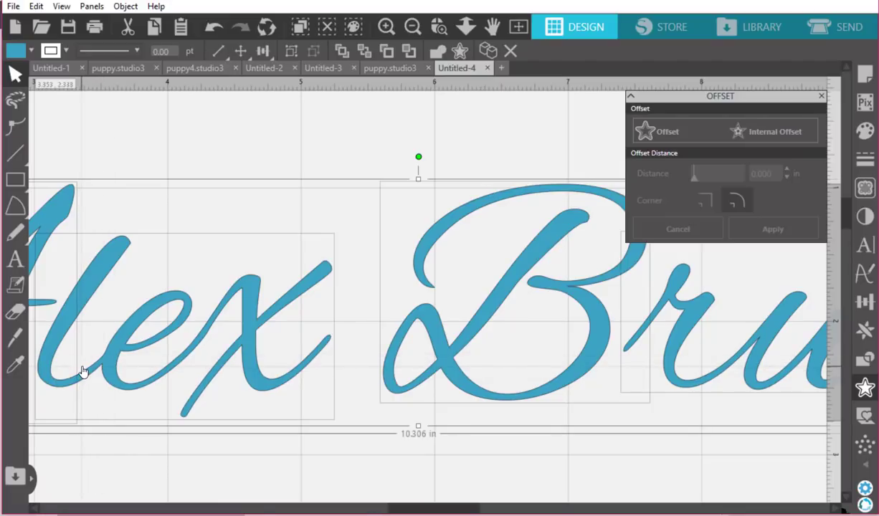
pyautogui.scroll(-3, 83, 371)
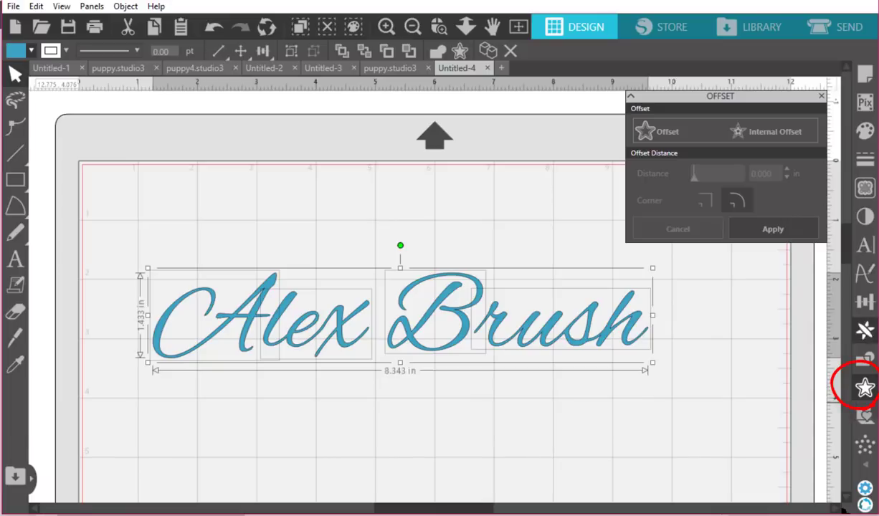
# Step: Widen the Silhouette Studio window and bring up the Offset panel for the 8.343-inch text
pyautogui.moveTo(876, 319); pyautogui.dragTo(773, 423)
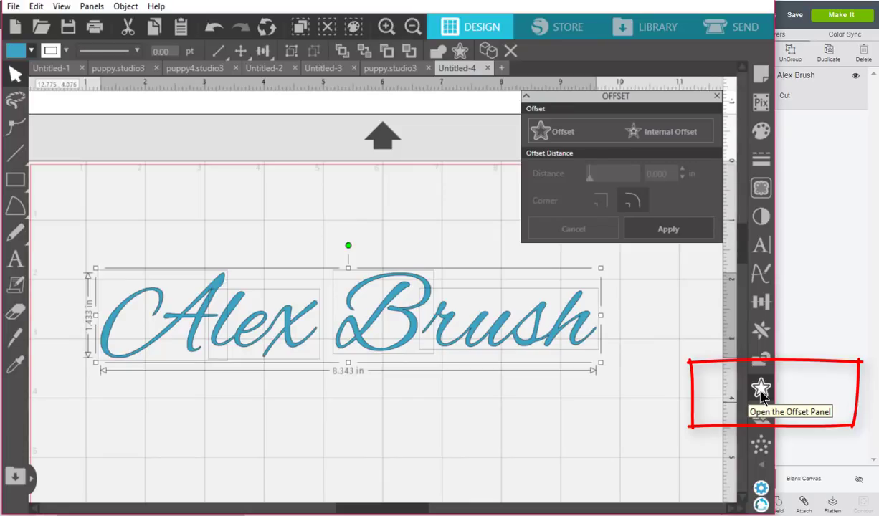
pyautogui.click(762, 391)
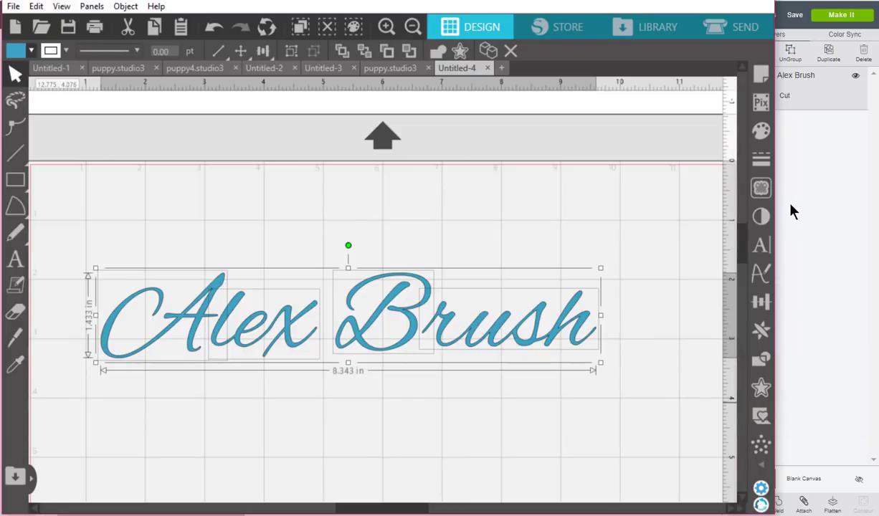
pyautogui.moveTo(777, 209); pyautogui.dragTo(878, 210)
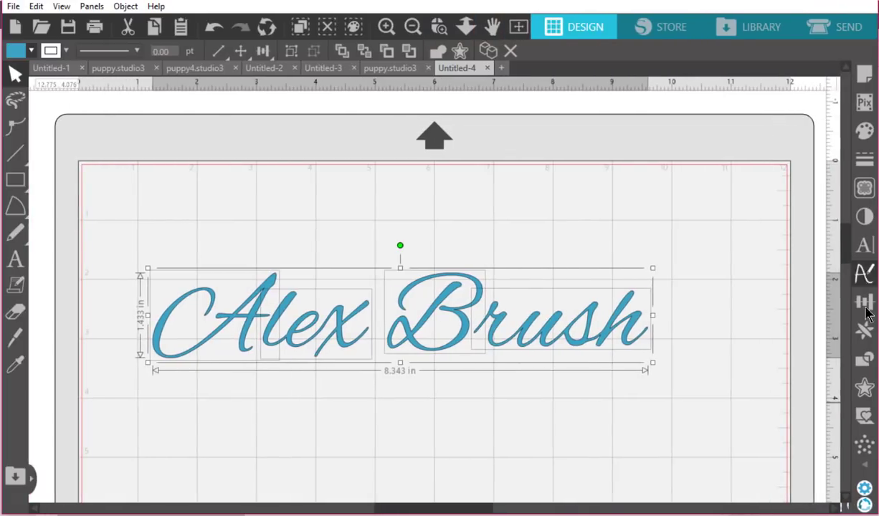
pyautogui.click(865, 386)
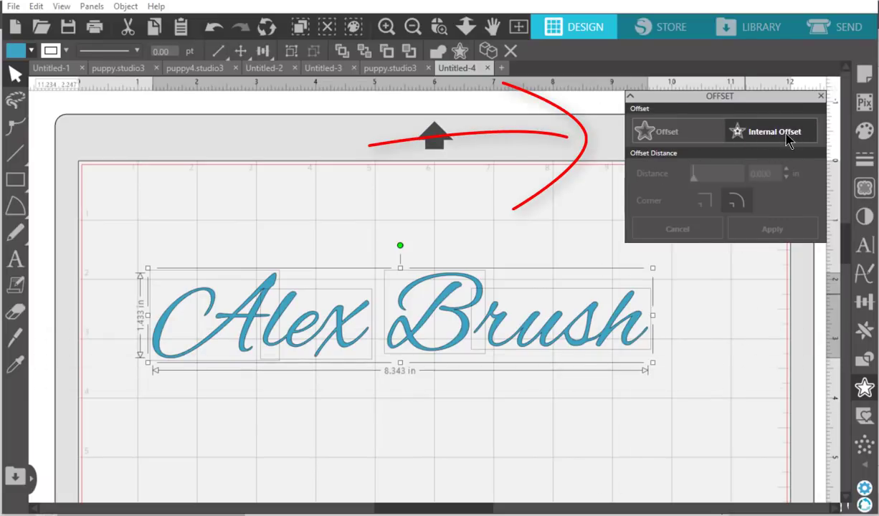
# Step: Apply a white-filled 0.125-inch offset around the Alex Brush text
pyautogui.click(666, 133)
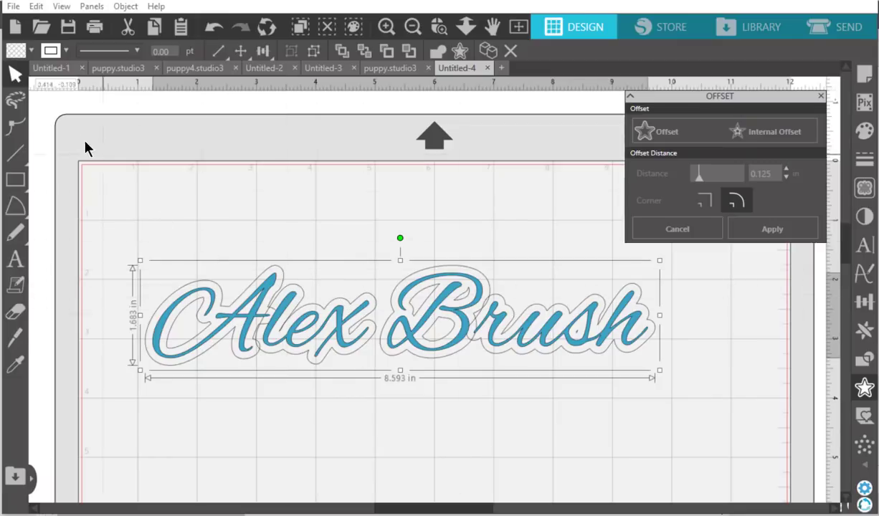
pyautogui.click(18, 55)
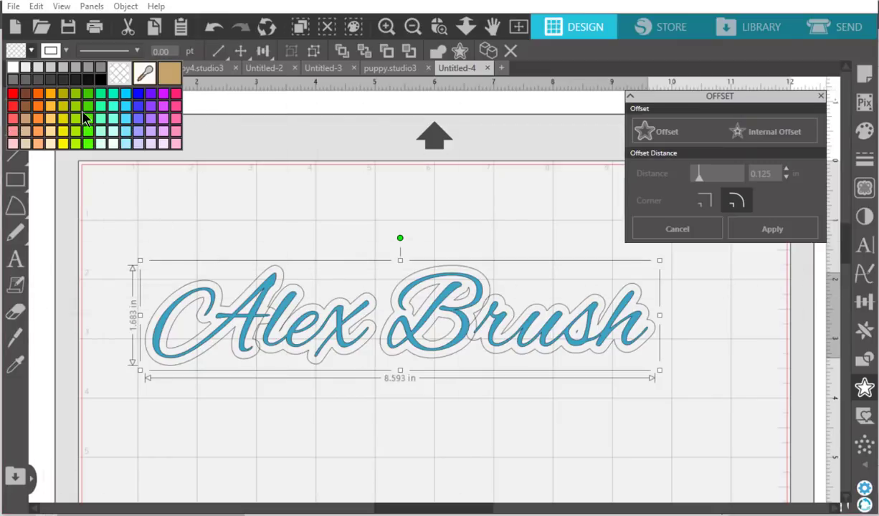
pyautogui.click(100, 112)
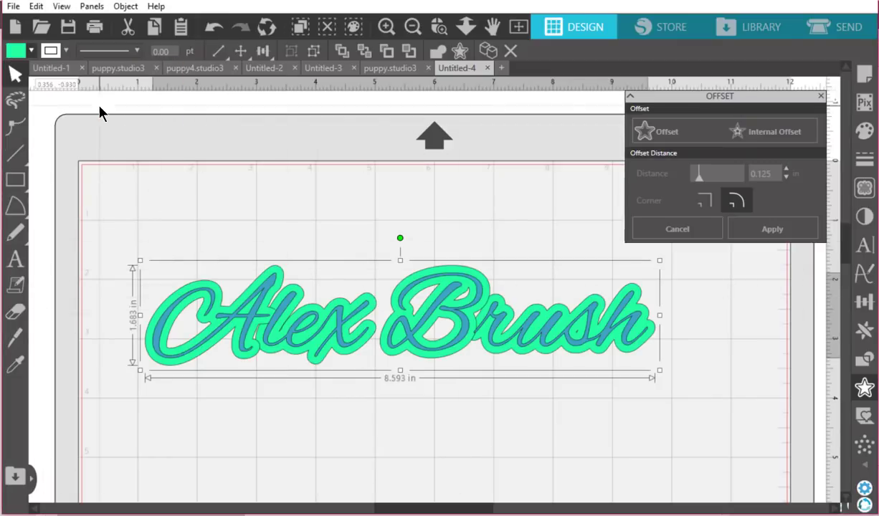
pyautogui.click(31, 51)
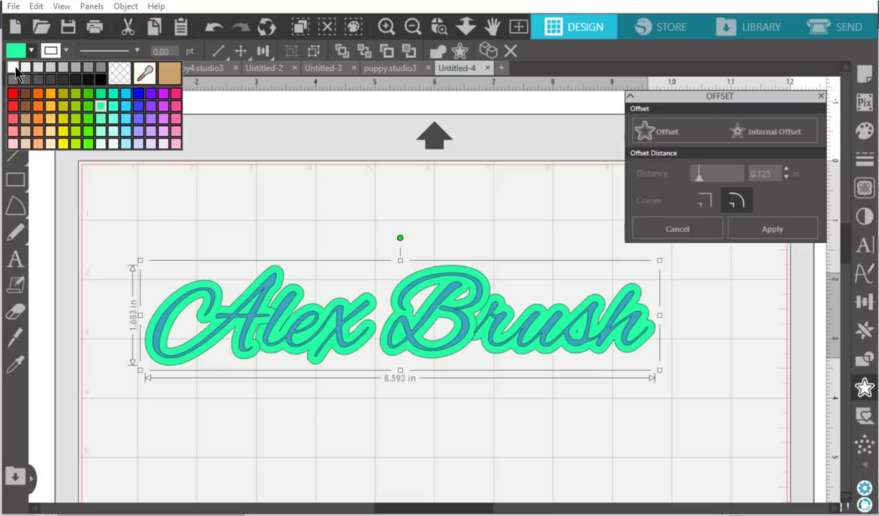
pyautogui.click(12, 67)
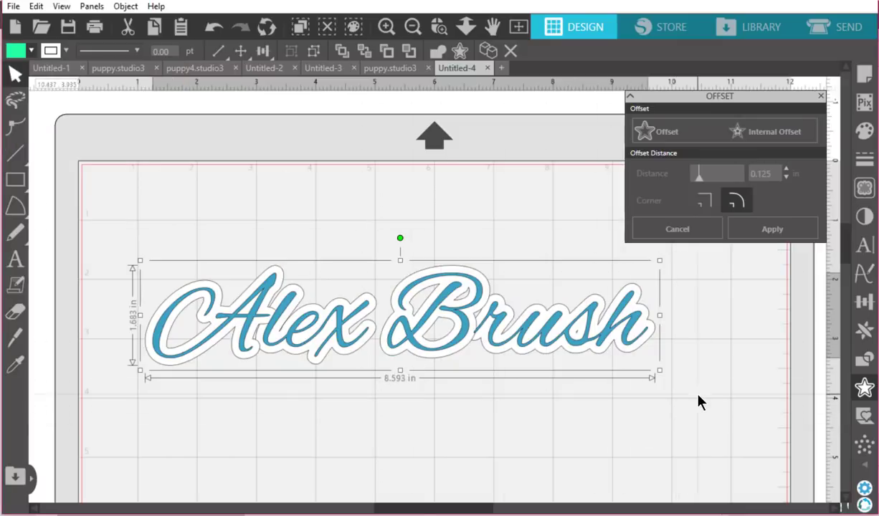
pyautogui.click(781, 231)
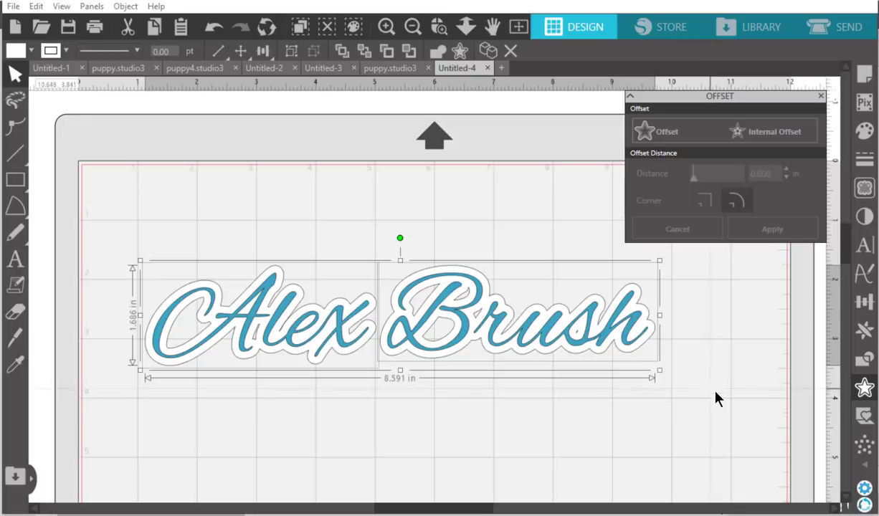
# Step: Group the Alex Brush text with its white offset
pyautogui.moveTo(706, 407)
pyautogui.mouseDown()
pyautogui.moveTo(306, 363)
pyautogui.moveTo(131, 293)
pyautogui.moveTo(124, 262)
pyautogui.mouseUp()
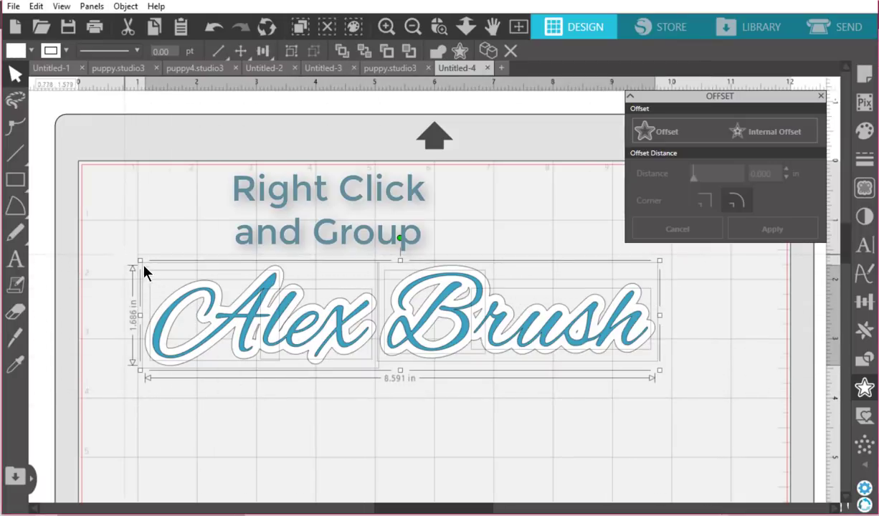
pyautogui.rightClick(341, 342)
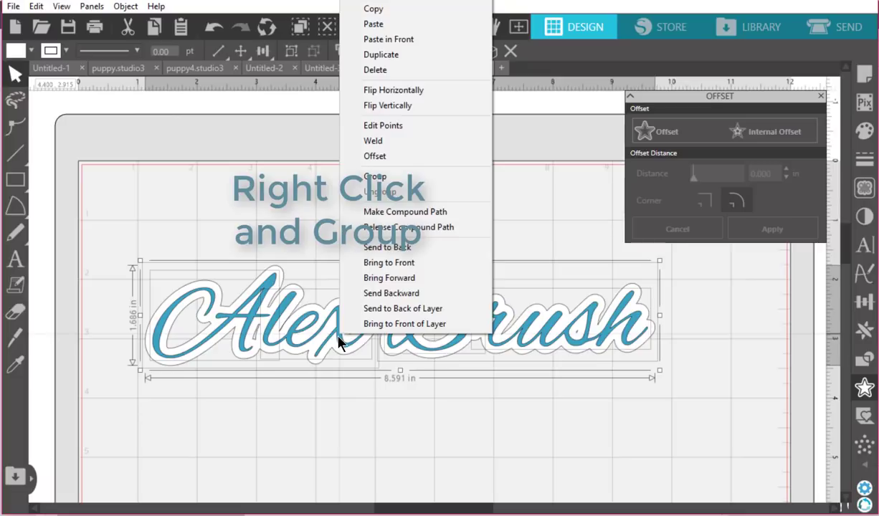
pyautogui.click(369, 176)
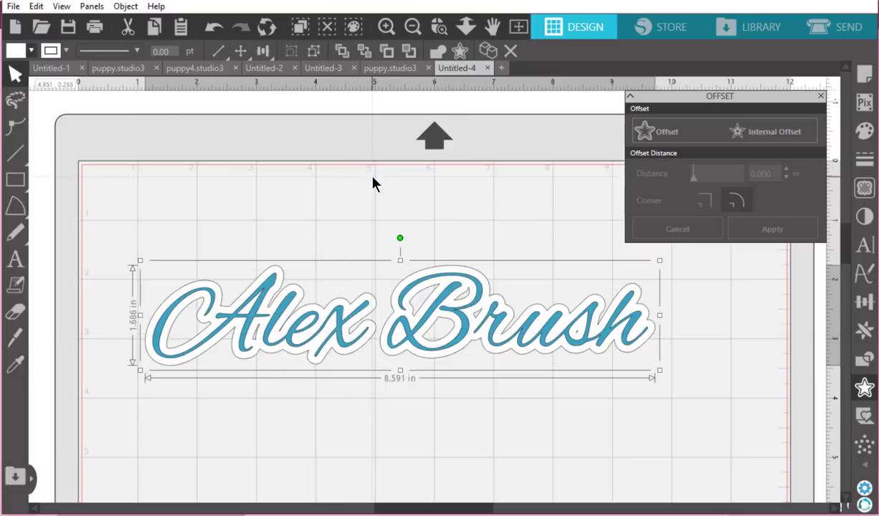
# Step: Save the design to the hard drive as an SVG named 'alex brush 2'
pyautogui.click(18, 9)
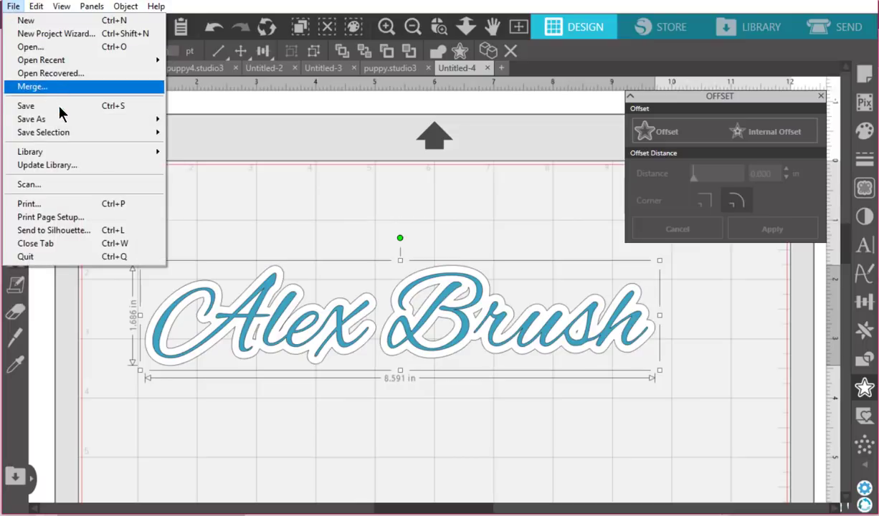
pyautogui.moveTo(66, 122)
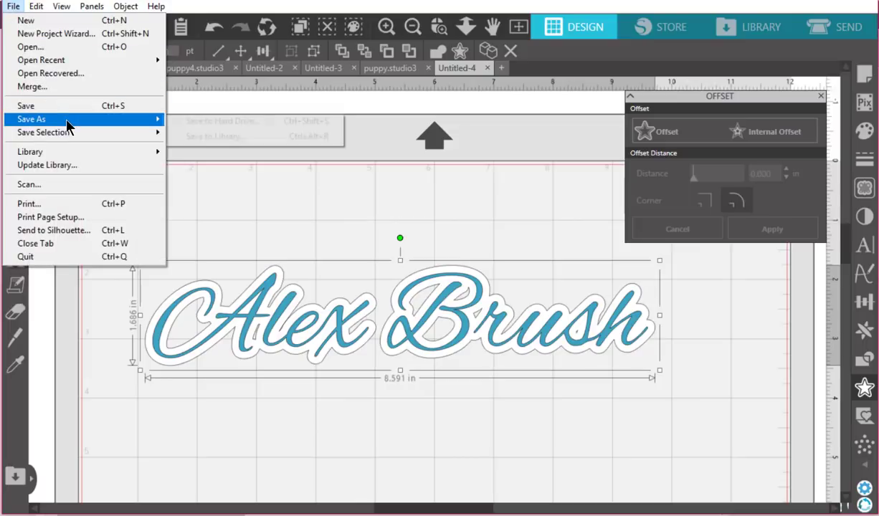
pyautogui.click(226, 119)
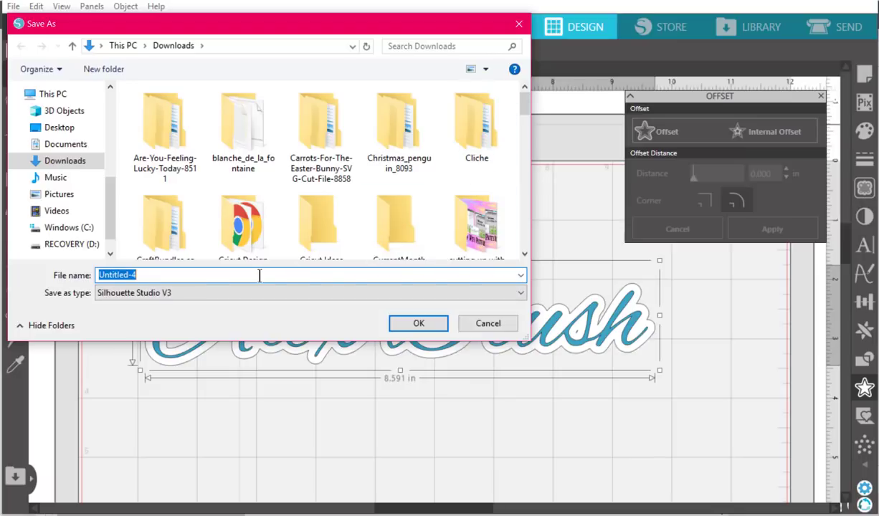
pyautogui.write('alex bur')
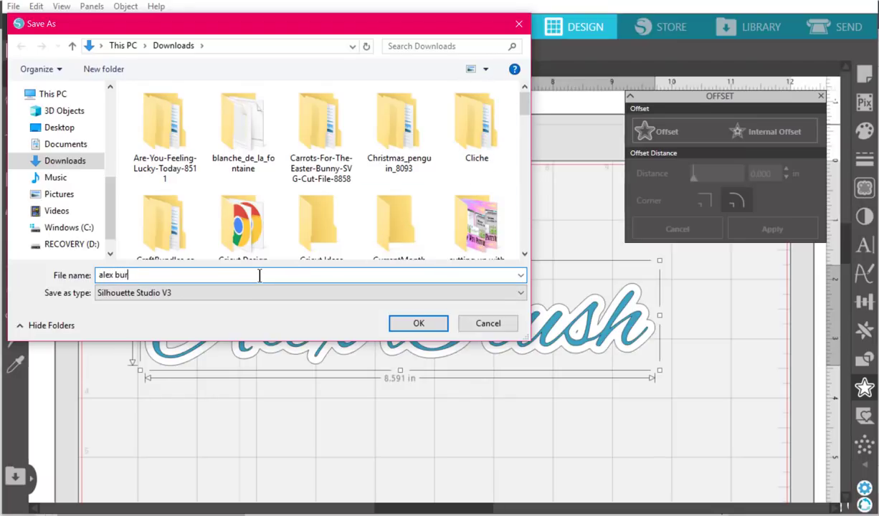
pyautogui.press('BackSpace')
pyautogui.click(167, 292)
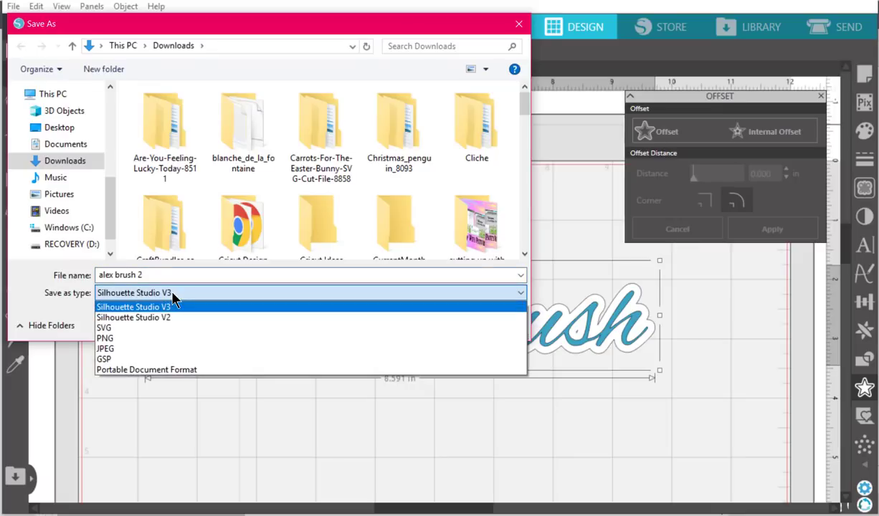
pyautogui.click(118, 329)
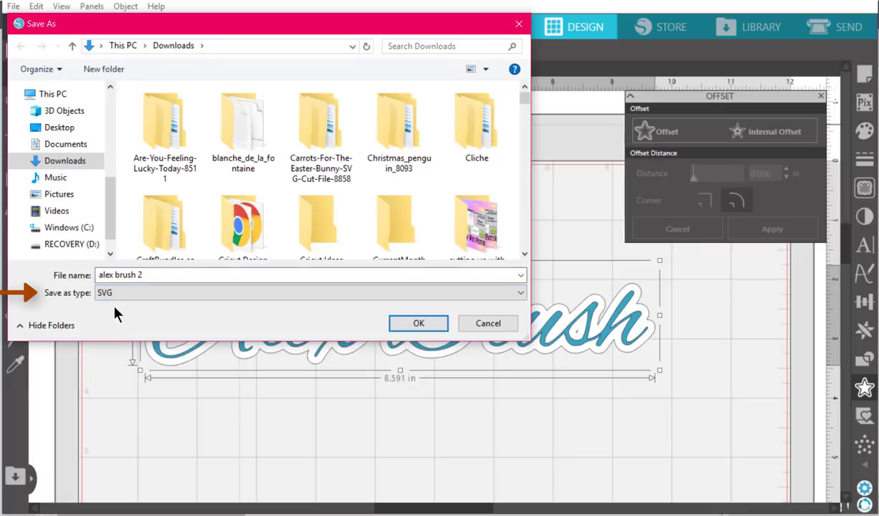
pyautogui.click(419, 324)
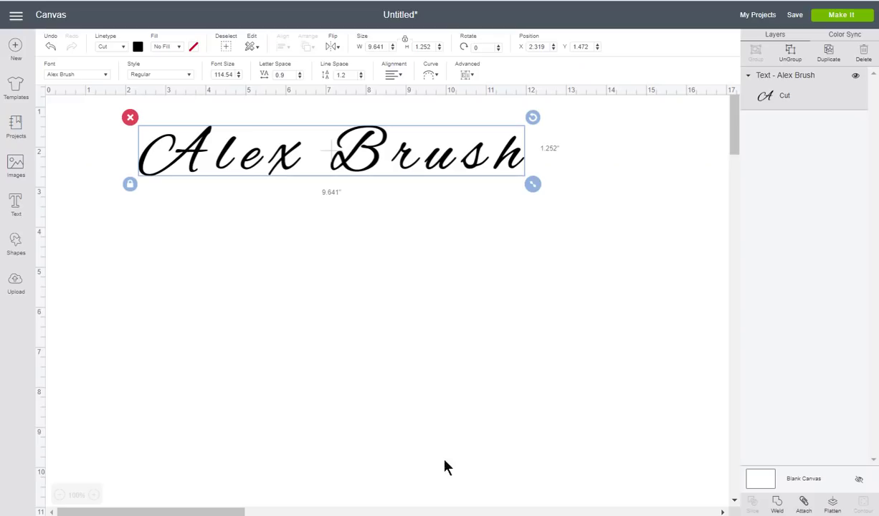
# Step: Upload the 'alex brush 2' SVG from the computer and insert it onto the canvas
pyautogui.click(26, 287)
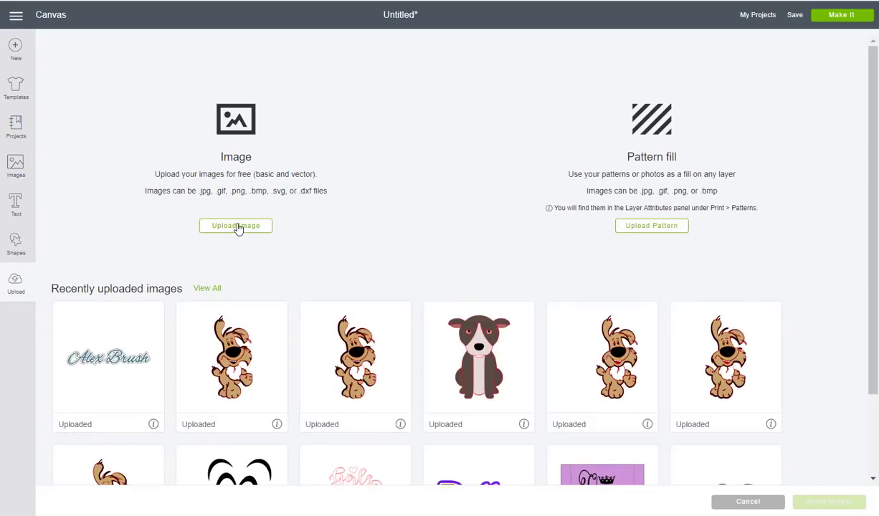
pyautogui.click(239, 225)
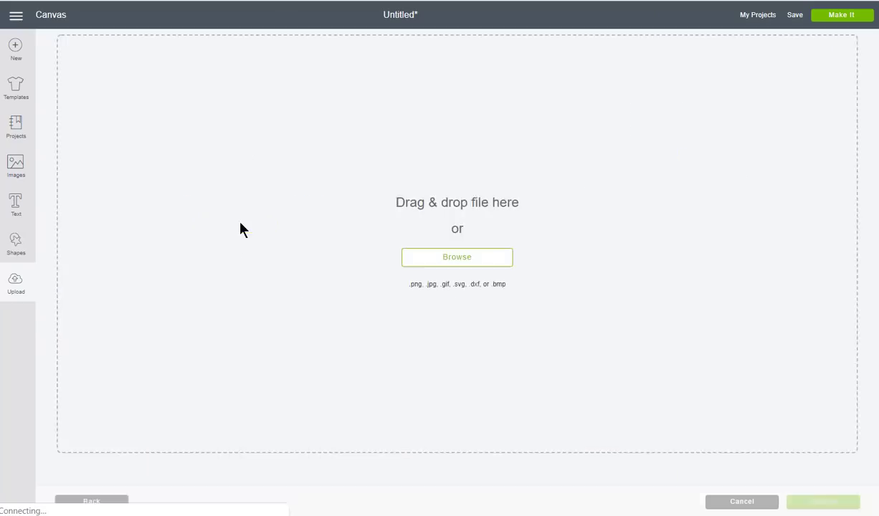
pyautogui.click(467, 262)
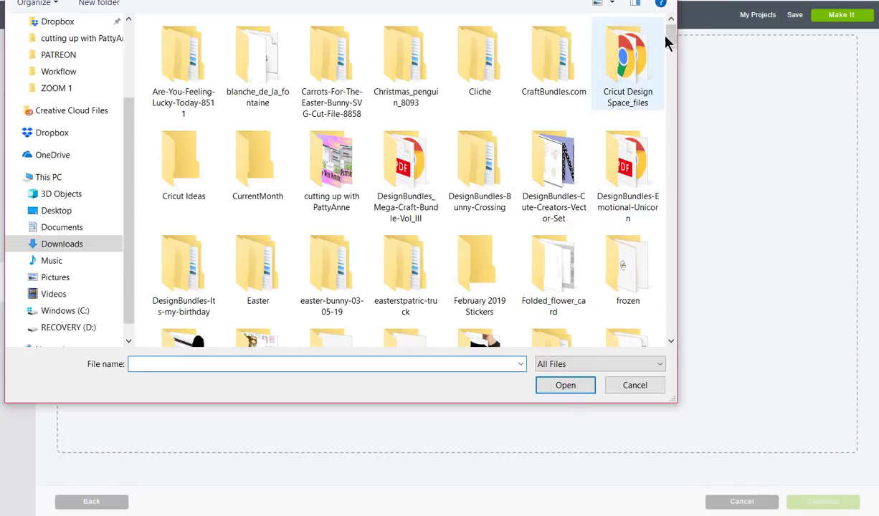
pyautogui.moveTo(670, 39); pyautogui.dragTo(669, 83)
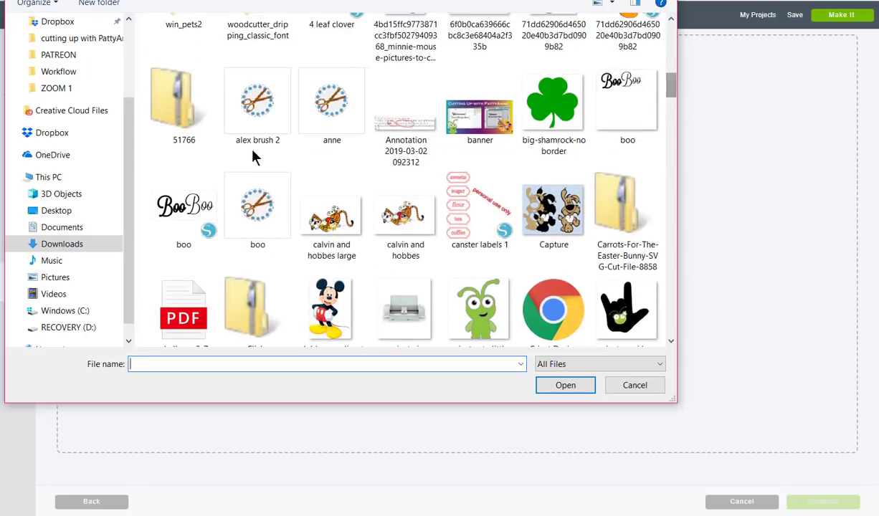
pyautogui.click(265, 118)
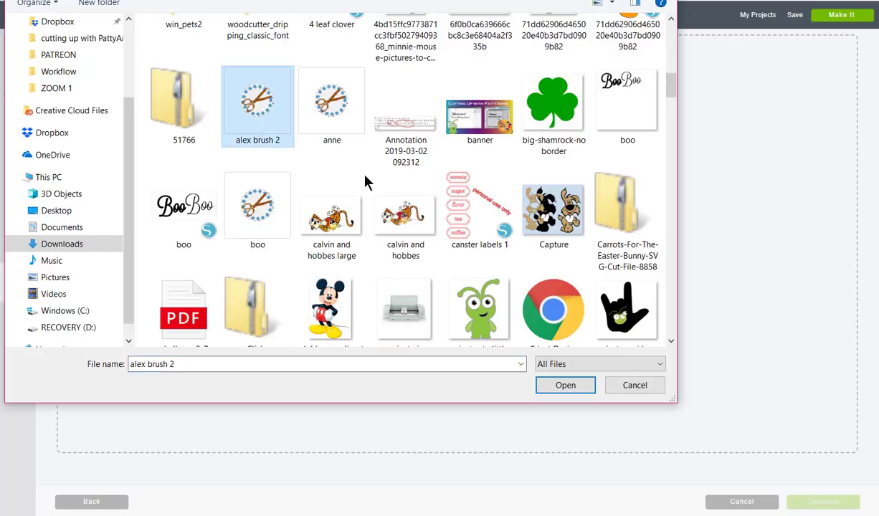
pyautogui.click(564, 387)
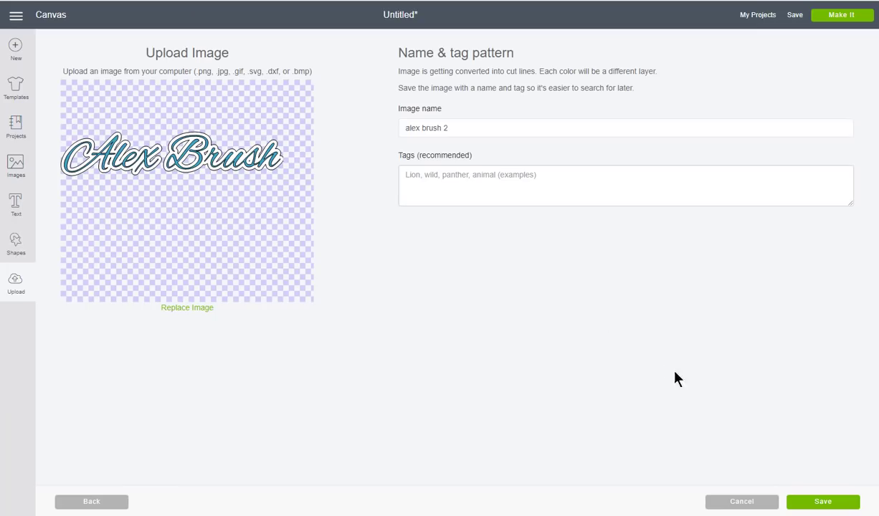
pyautogui.click(822, 504)
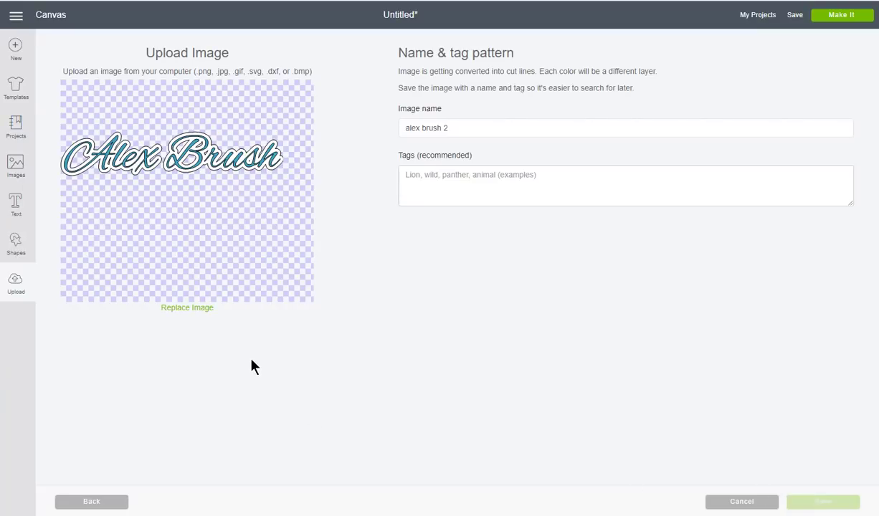
pyautogui.click(129, 360)
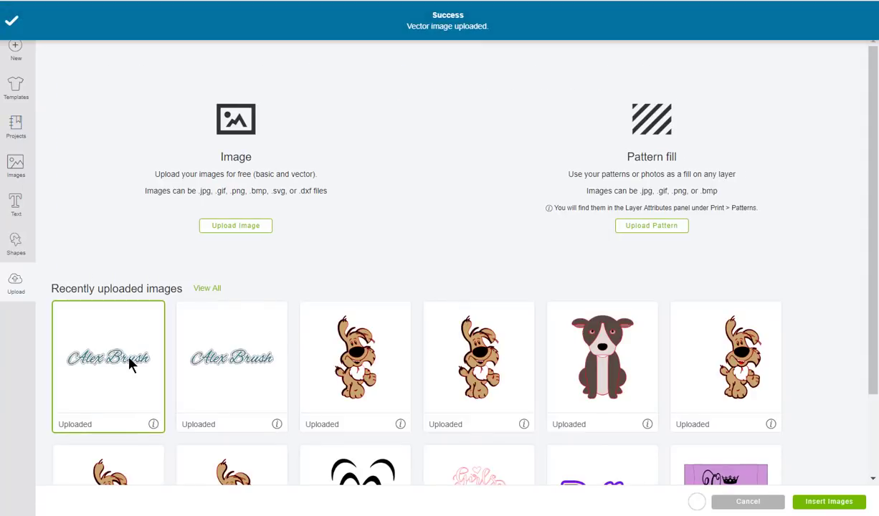
pyautogui.click(822, 504)
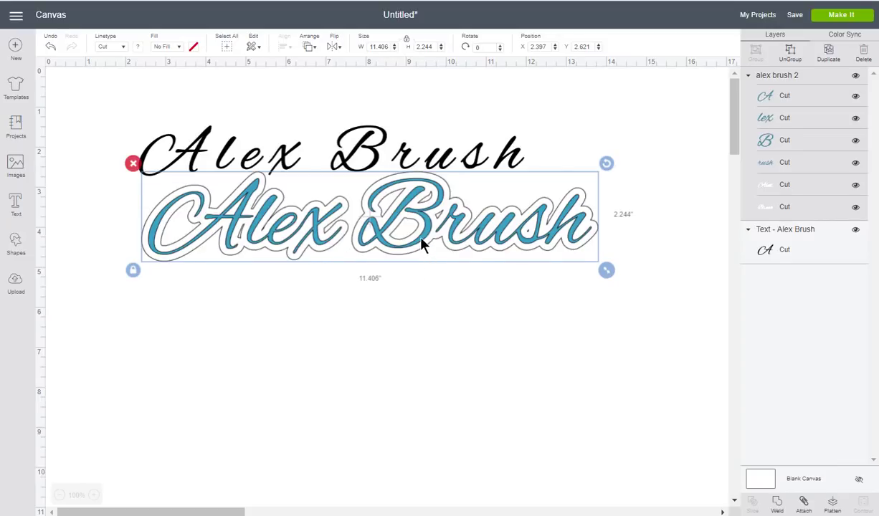
# Step: Move the uploaded image below the black text and make the canvas background grey
pyautogui.moveTo(420, 240)
pyautogui.mouseDown()
pyautogui.moveTo(399, 294)
pyautogui.moveTo(410, 310)
pyautogui.mouseUp()
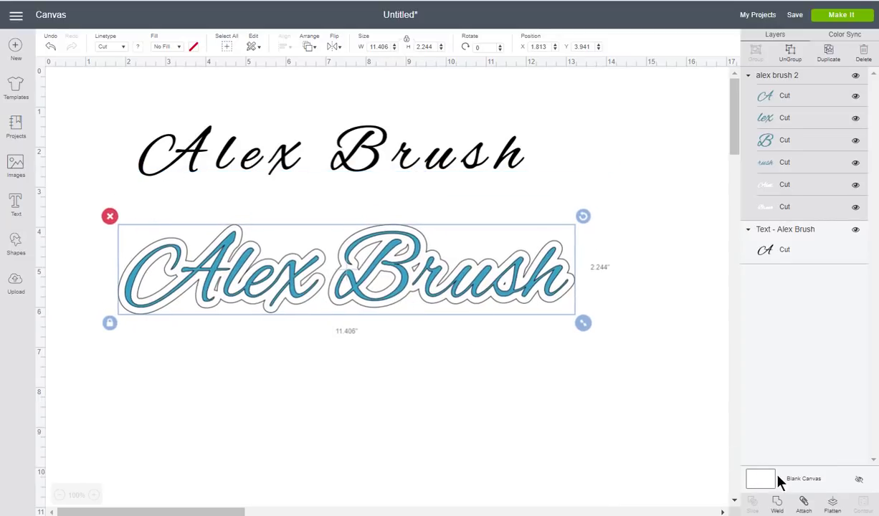
pyautogui.click(642, 438)
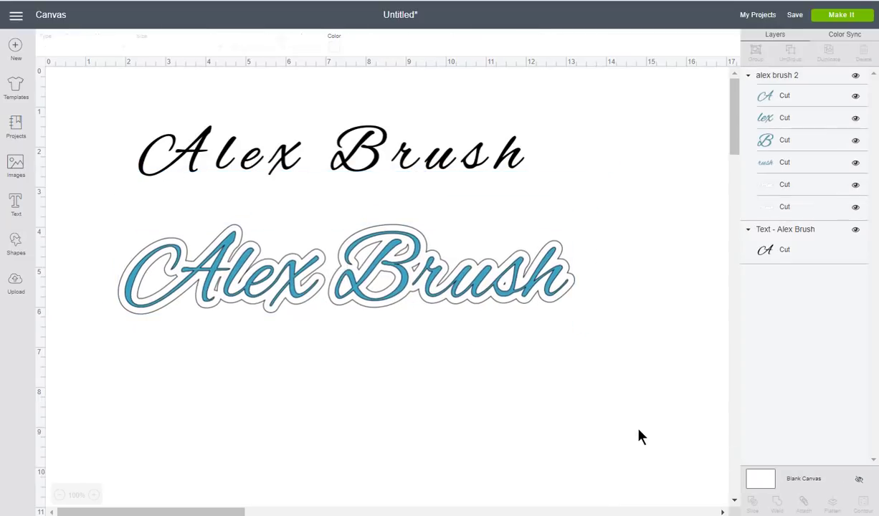
pyautogui.click(336, 50)
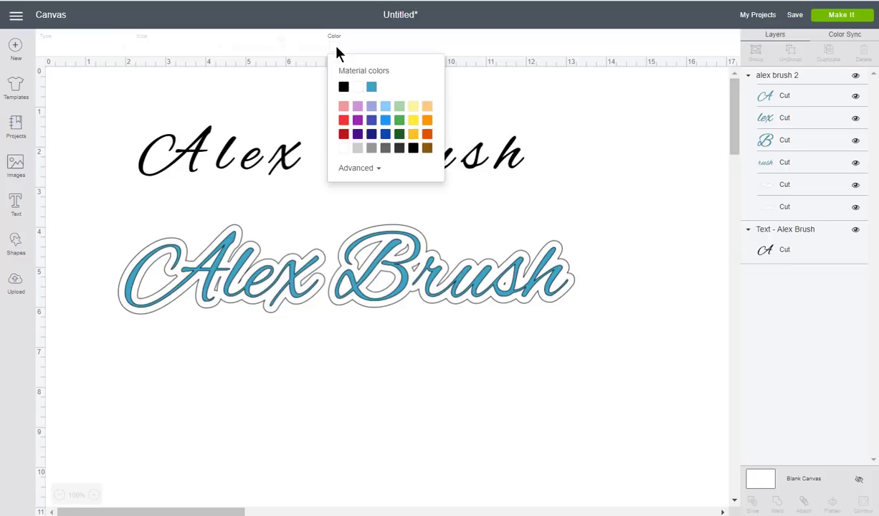
pyautogui.click(371, 147)
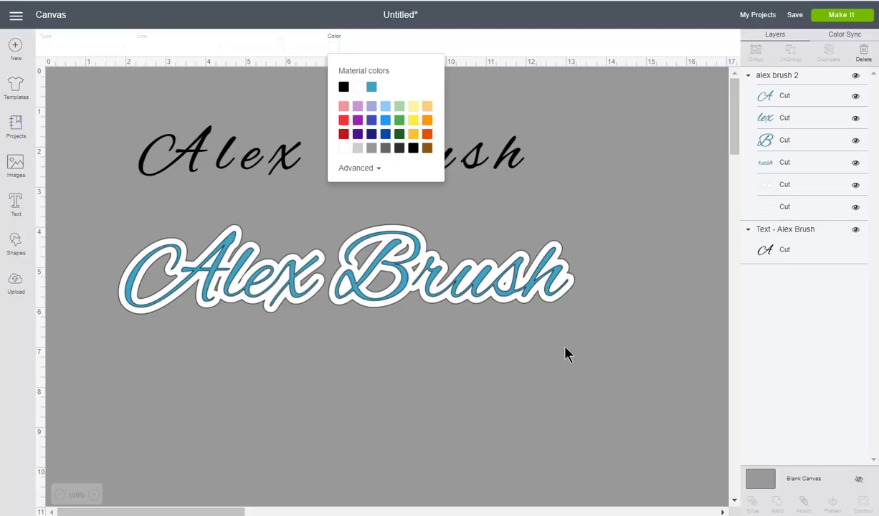
# Step: Hide the black Alex Brush text layer and send the design to Make It
pyautogui.moveTo(556, 196)
pyautogui.mouseDown()
pyautogui.moveTo(256, 161)
pyautogui.moveTo(110, 114)
pyautogui.mouseUp()
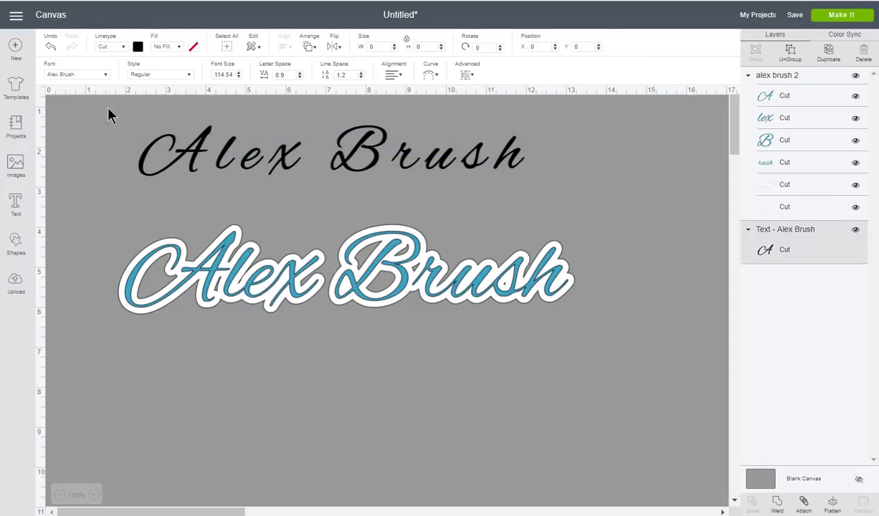
pyautogui.click(855, 229)
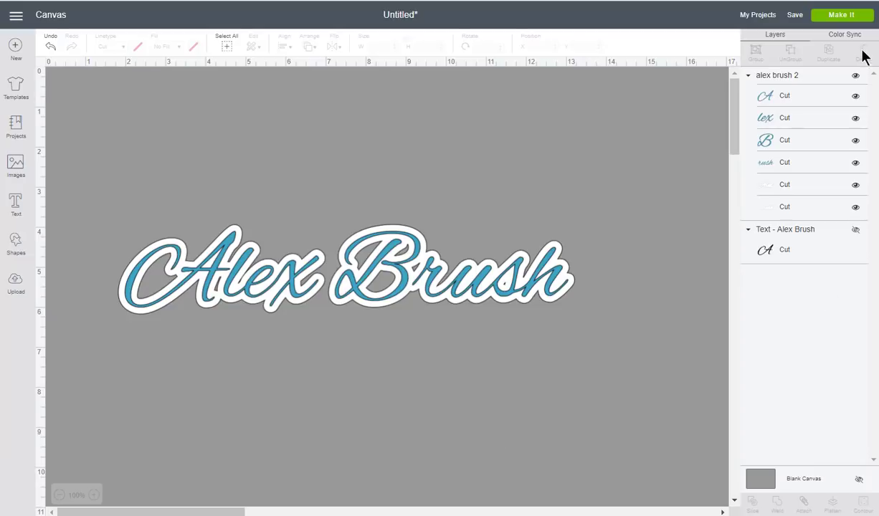
pyautogui.click(844, 18)
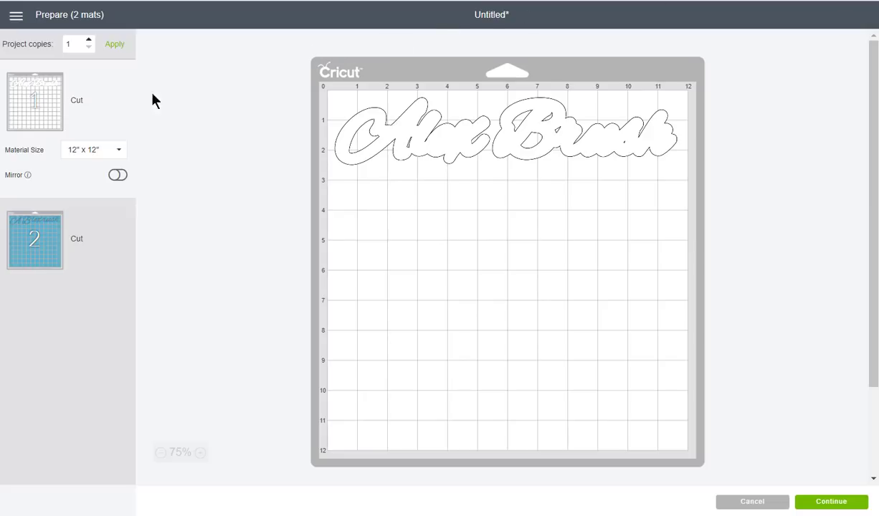
# Step: Preview the blue mat 2 cut layout, then cancel back to the canvas
pyautogui.click(37, 218)
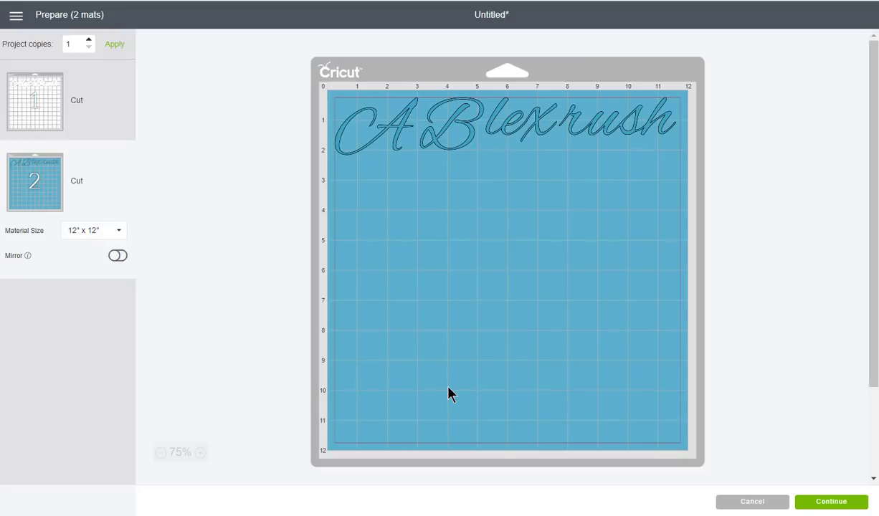
pyautogui.click(753, 504)
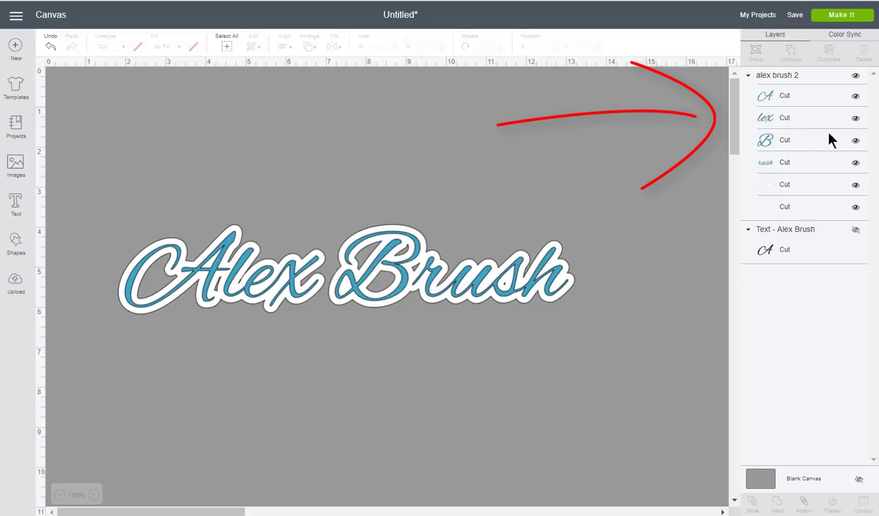
# Step: Weld the rush, B, lex and A letter layers into one blue shape
pyautogui.click(793, 170)
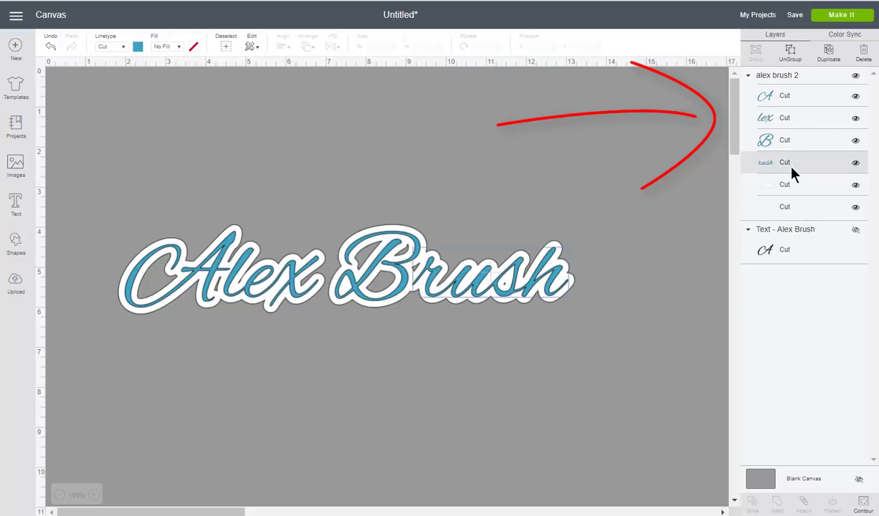
pyautogui.keyDown('shift'); pyautogui.click(760, 138); pyautogui.keyUp('shift')
pyautogui.keyDown('shift'); pyautogui.click(757, 117); pyautogui.keyUp('shift')
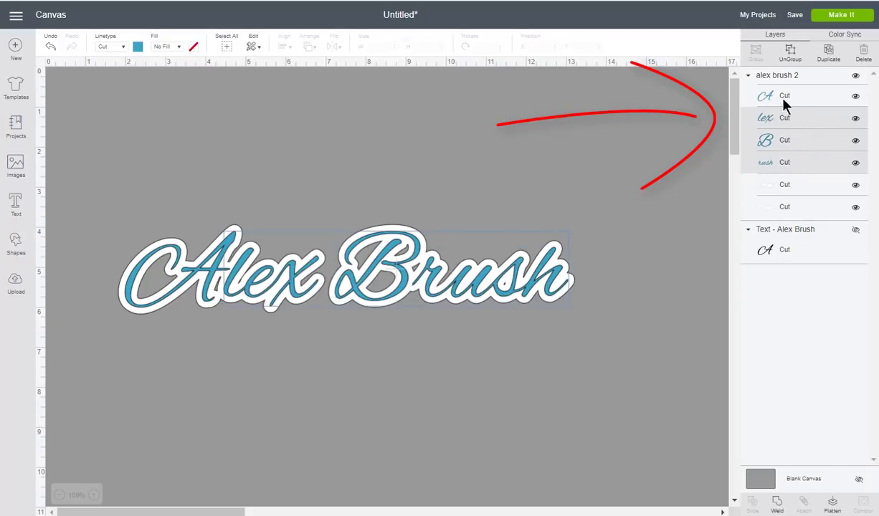
pyautogui.keyDown('shift'); pyautogui.click(786, 101); pyautogui.keyUp('shift')
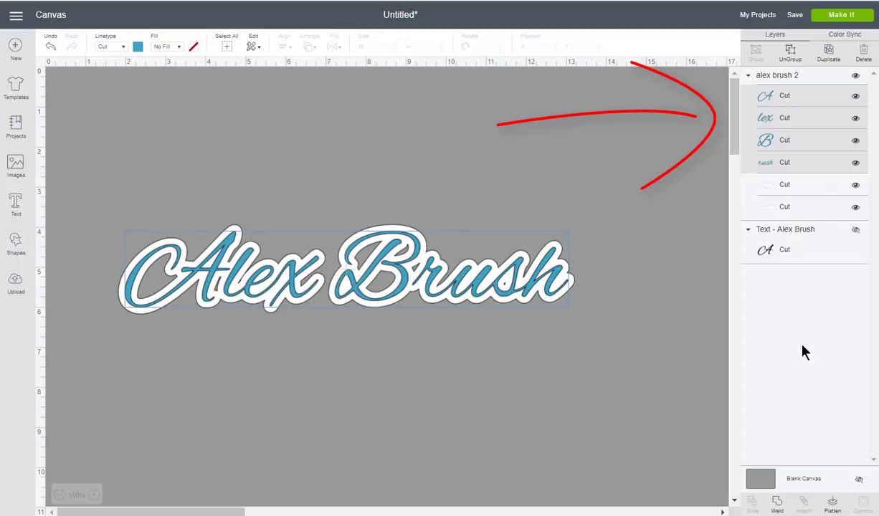
pyautogui.click(778, 503)
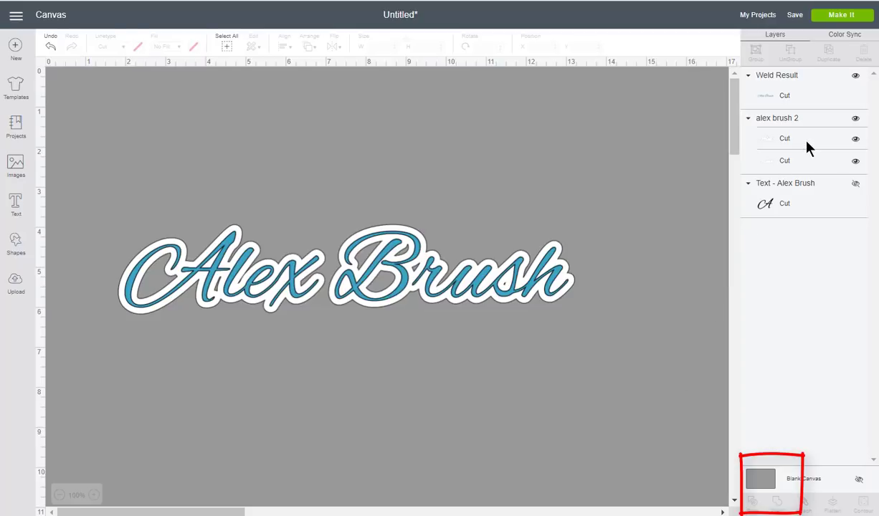
# Step: Weld both white offset layers together and move them below the blue letters
pyautogui.click(808, 144)
pyautogui.keyDown('shift'); pyautogui.click(803, 170); pyautogui.keyUp('shift')
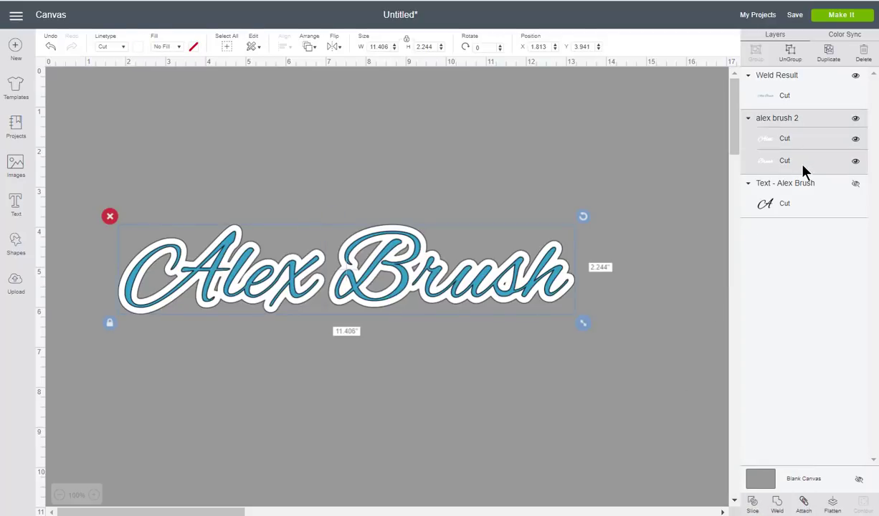
pyautogui.click(777, 504)
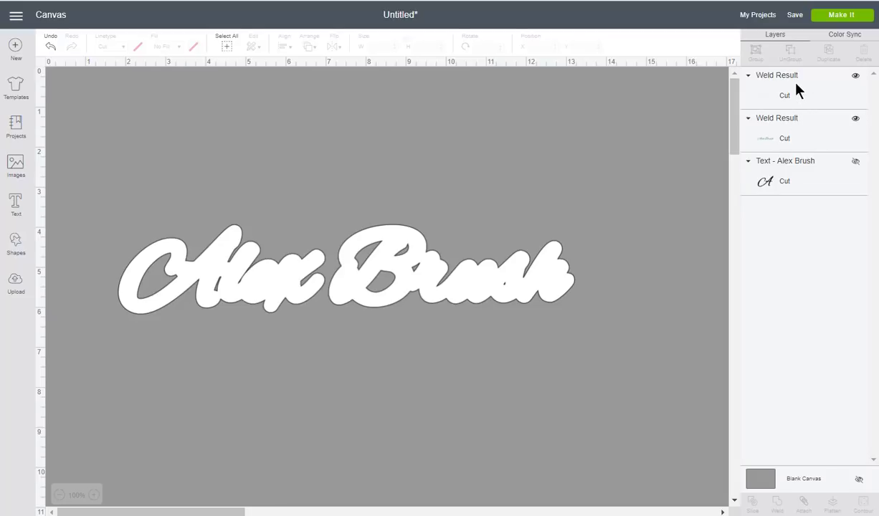
pyautogui.moveTo(797, 85)
pyautogui.mouseDown()
pyautogui.moveTo(785, 98)
pyautogui.moveTo(792, 162)
pyautogui.mouseUp()
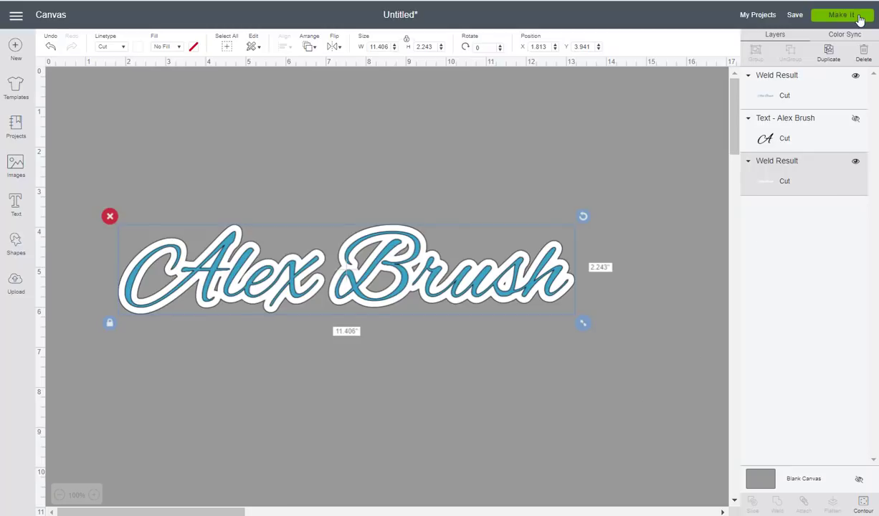
# Step: Send the design to Make It and preview mat 2 with the welded blue lettering
pyautogui.click(843, 15)
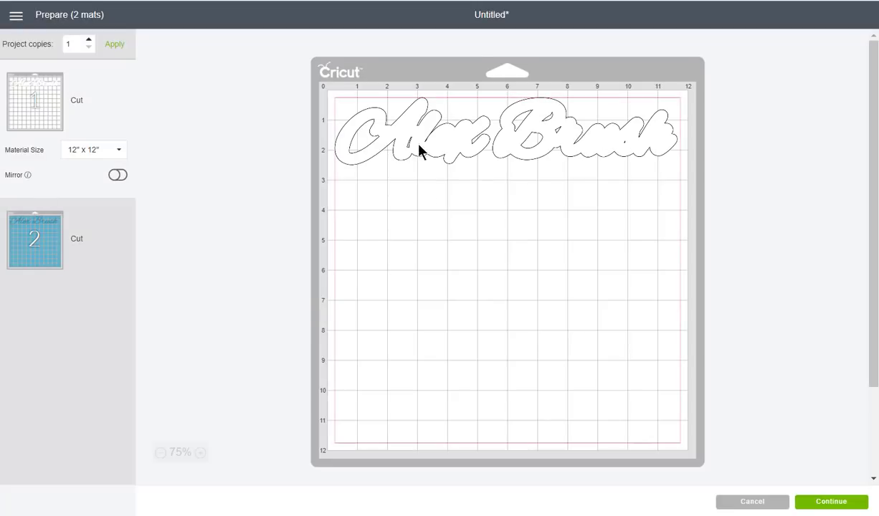
pyautogui.click(45, 267)
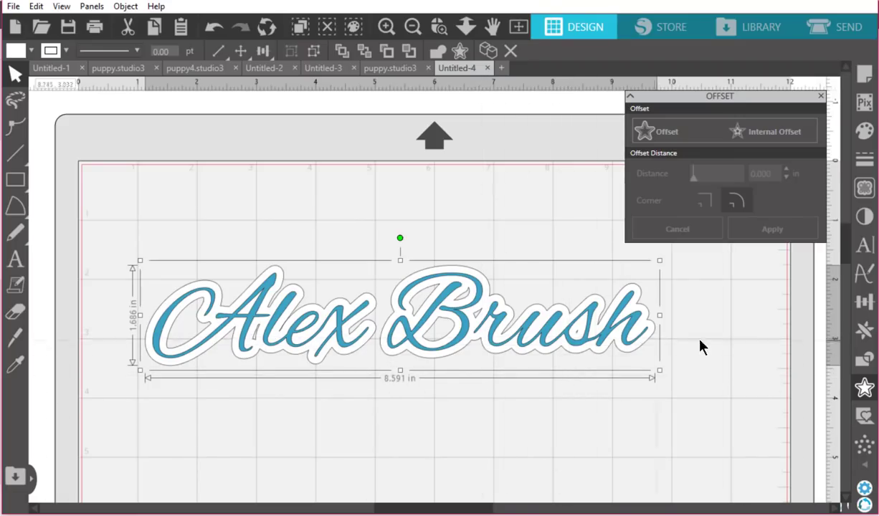
# Step: Add a wider offset outline around the text and fill it light blue
pyautogui.click(864, 388)
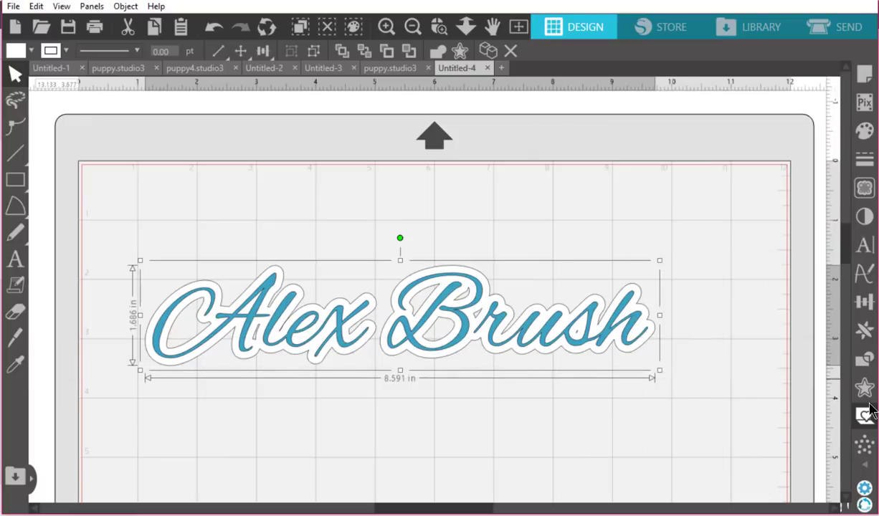
pyautogui.click(865, 389)
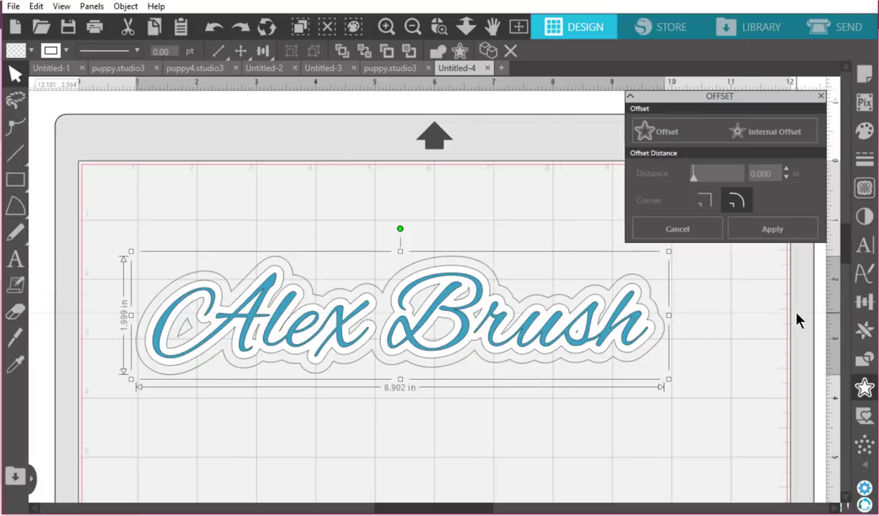
pyautogui.click(22, 51)
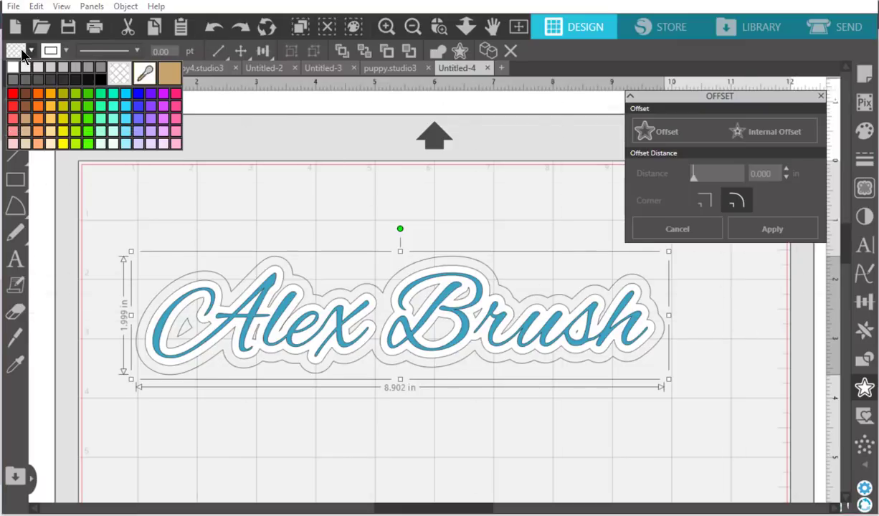
pyautogui.click(118, 127)
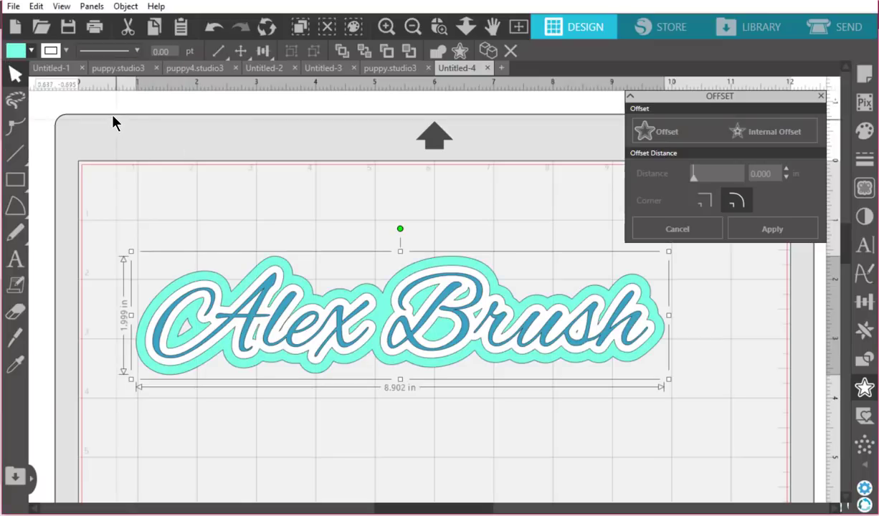
pyautogui.click(32, 52)
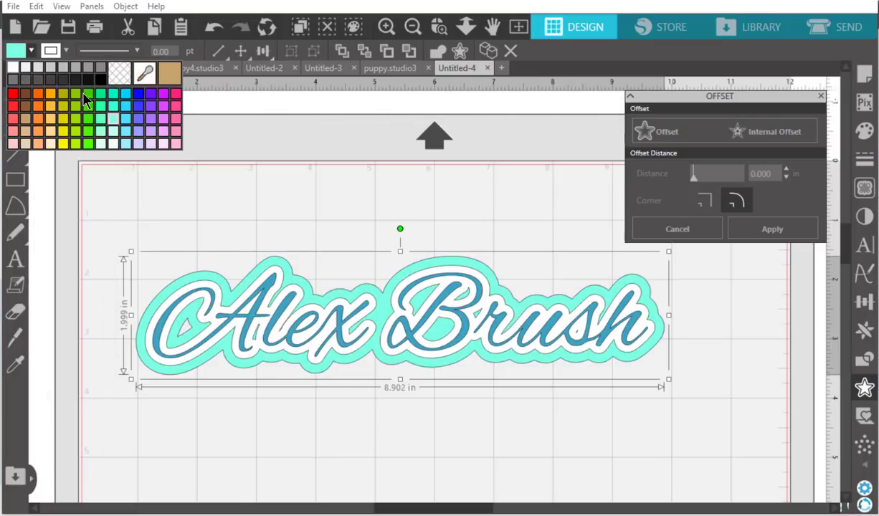
pyautogui.click(126, 139)
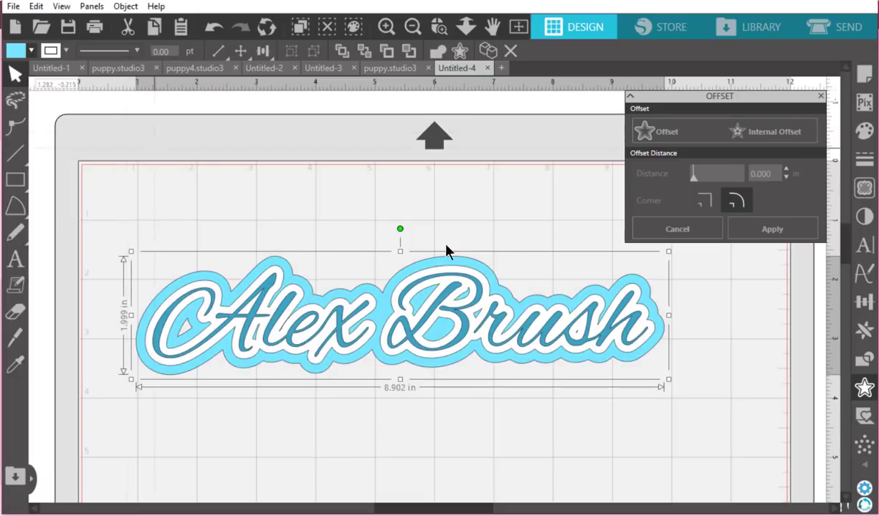
# Step: Select the text and all its offset layers and group them together
pyautogui.click(551, 275)
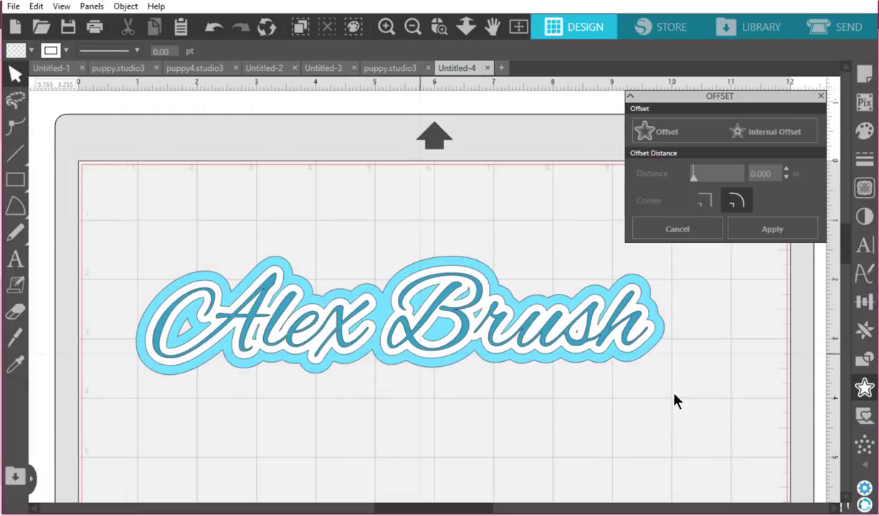
pyautogui.click(556, 323)
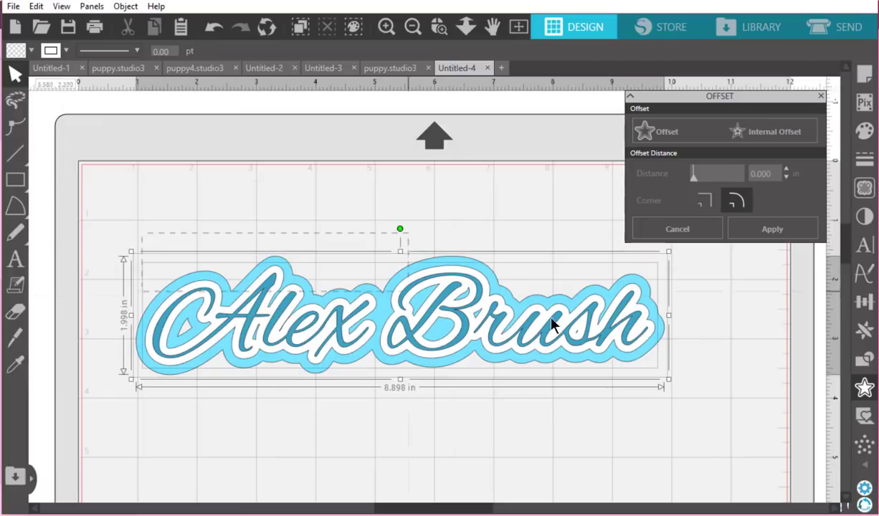
pyautogui.rightClick(359, 332)
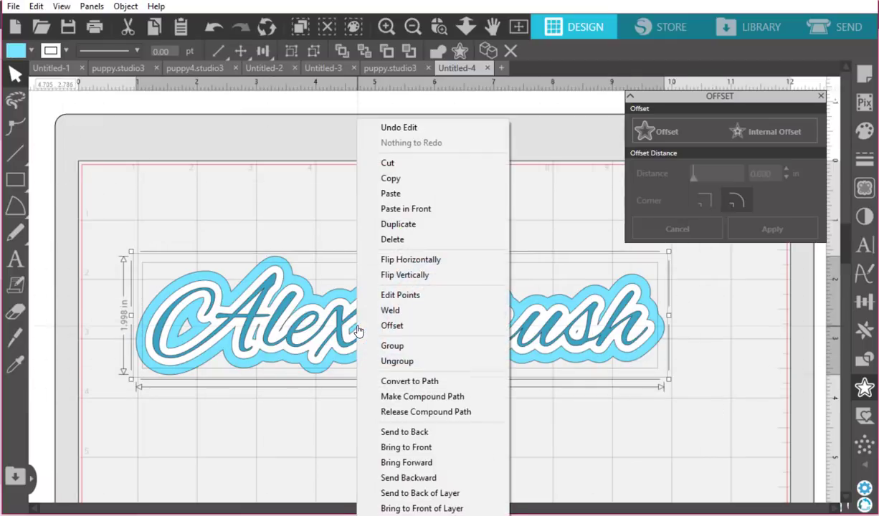
pyautogui.click(397, 347)
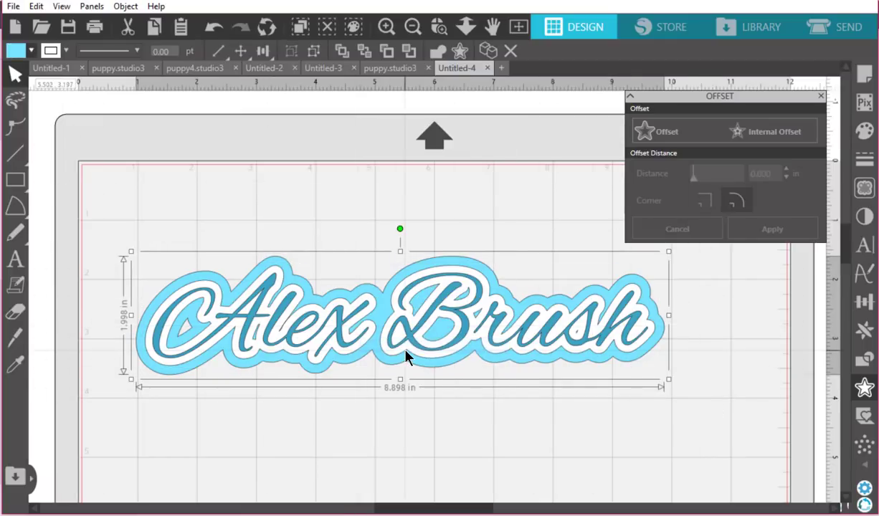
pyautogui.click(13, 7)
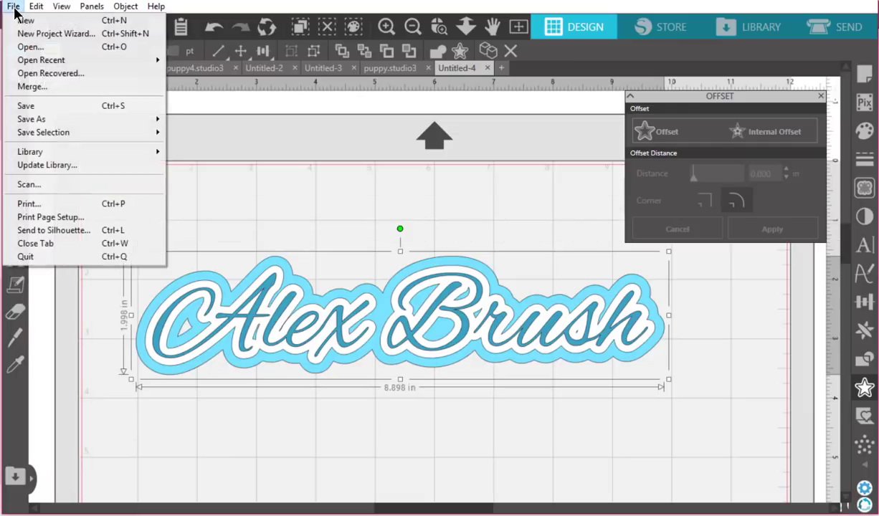
pyautogui.moveTo(63, 120)
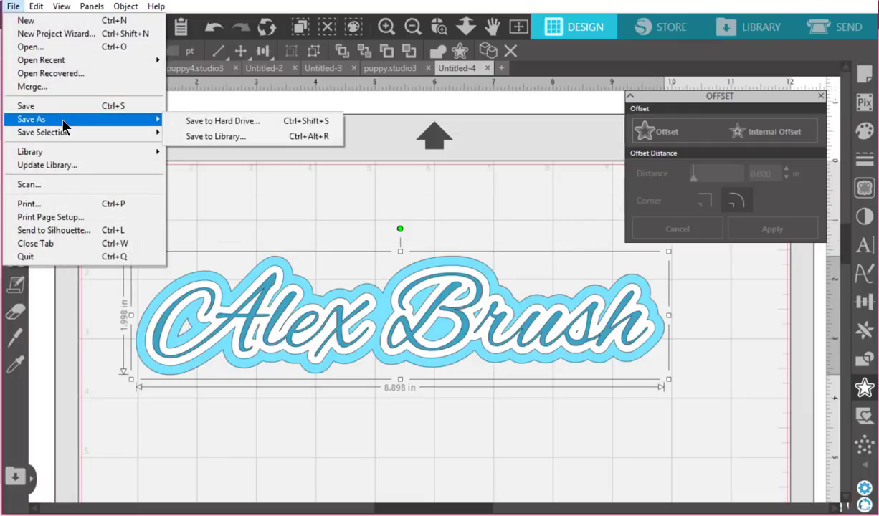
pyautogui.click(269, 127)
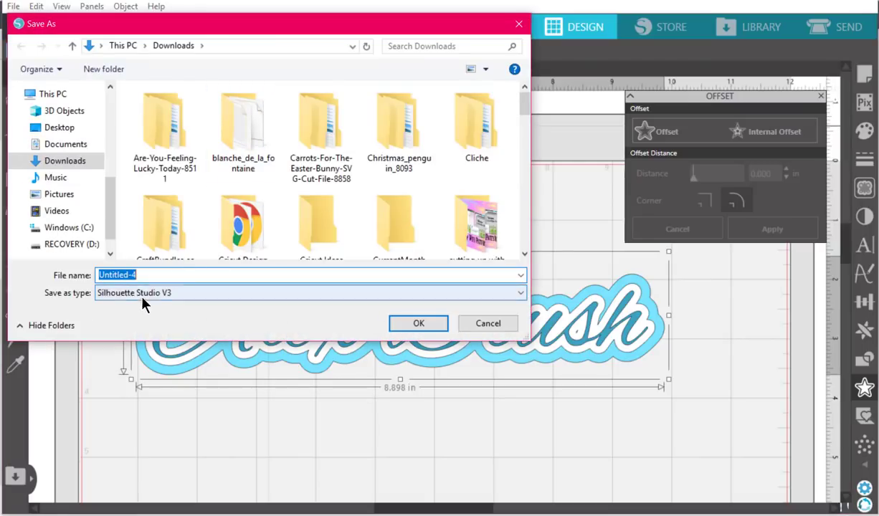
pyautogui.click(519, 294)
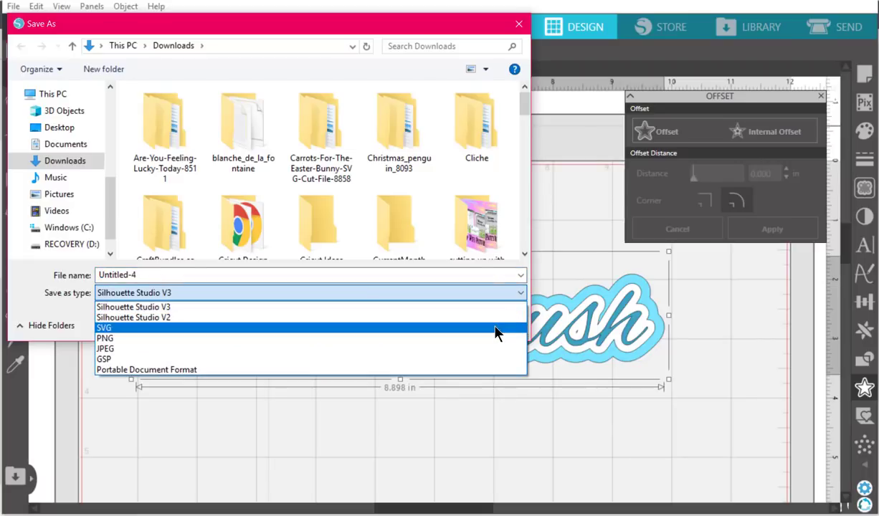
pyautogui.click(610, 454)
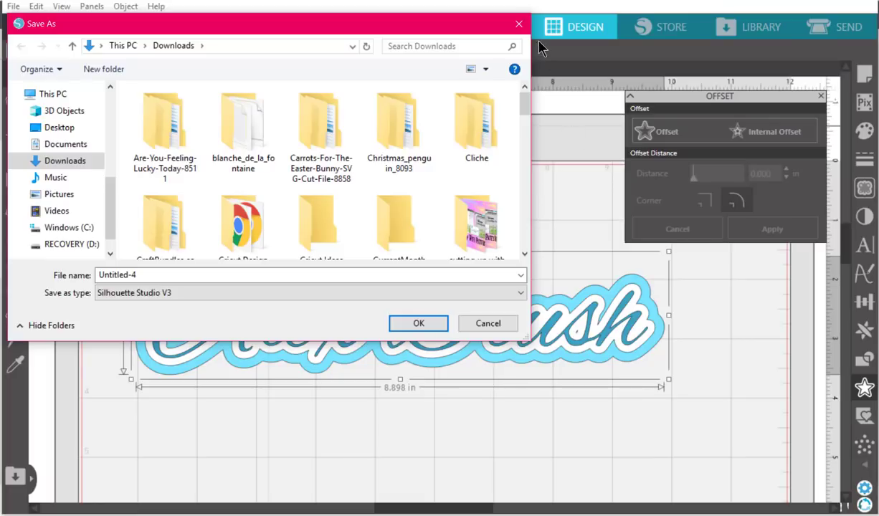
pyautogui.click(518, 23)
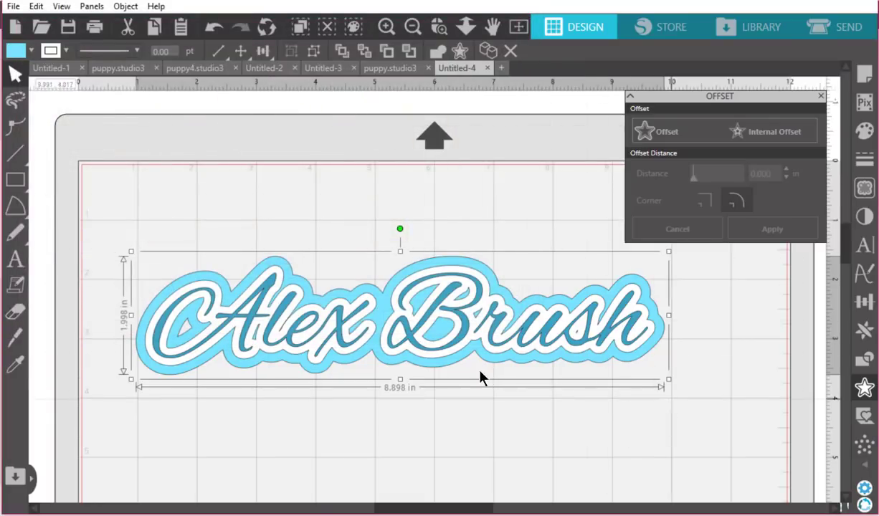